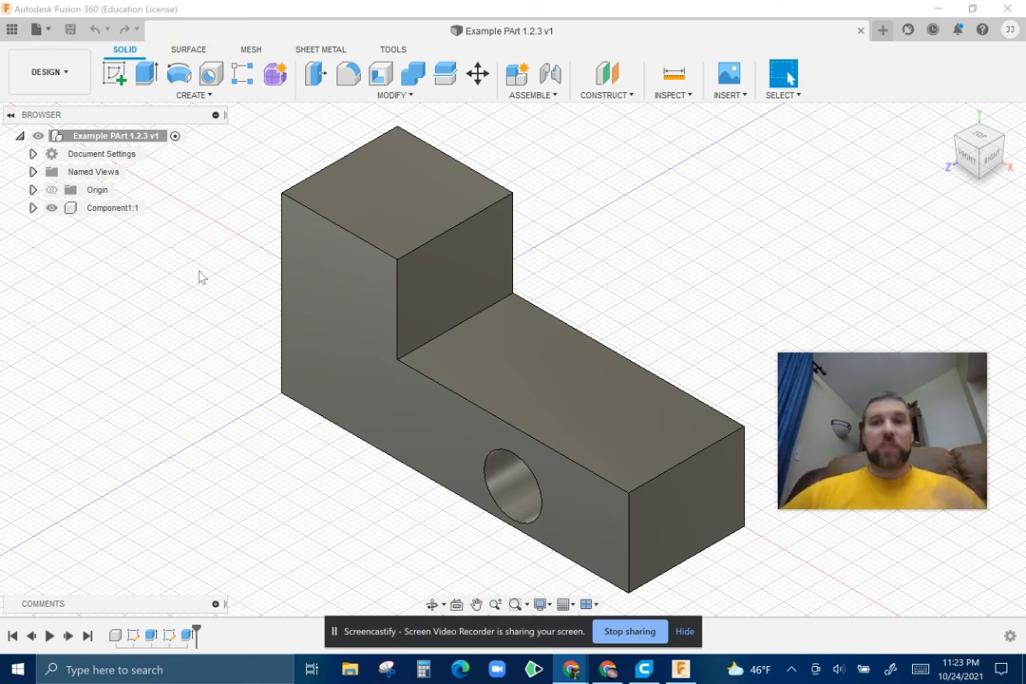
left_click(40, 31)
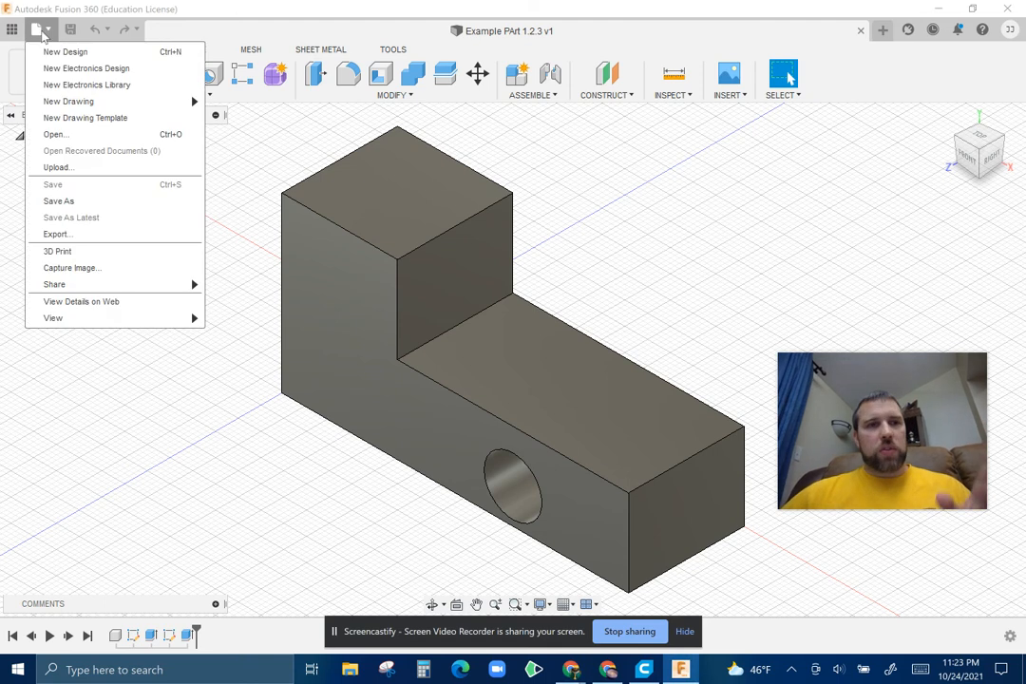
left_click(61, 234)
left_click(316, 193)
scroll(314, 247, "down", 3)
scroll(314, 295, "down", 1)
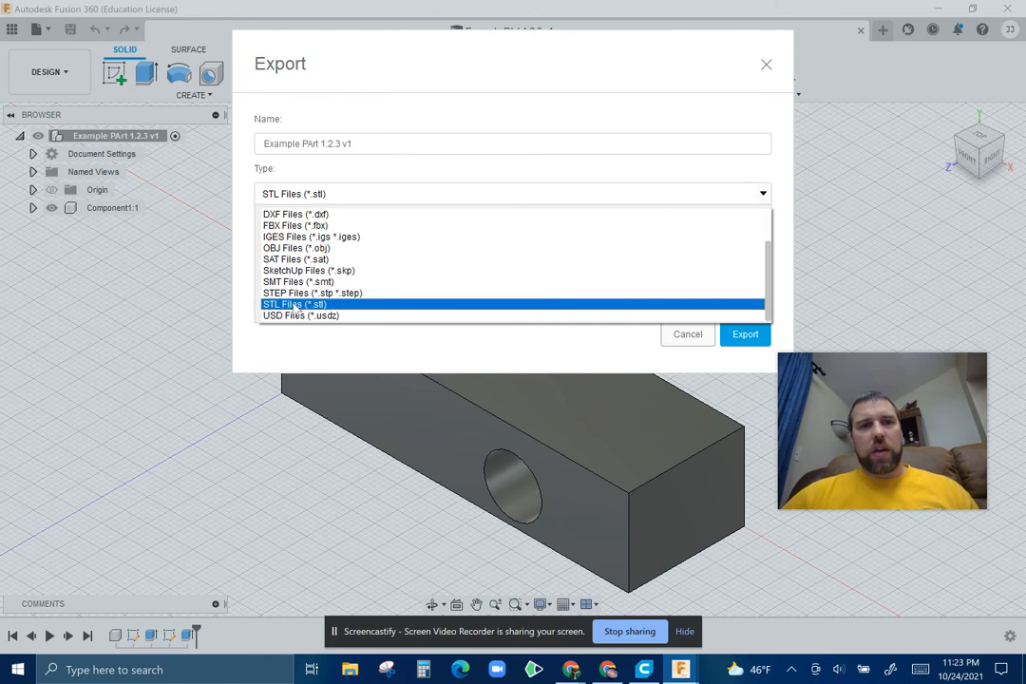
left_click(285, 306)
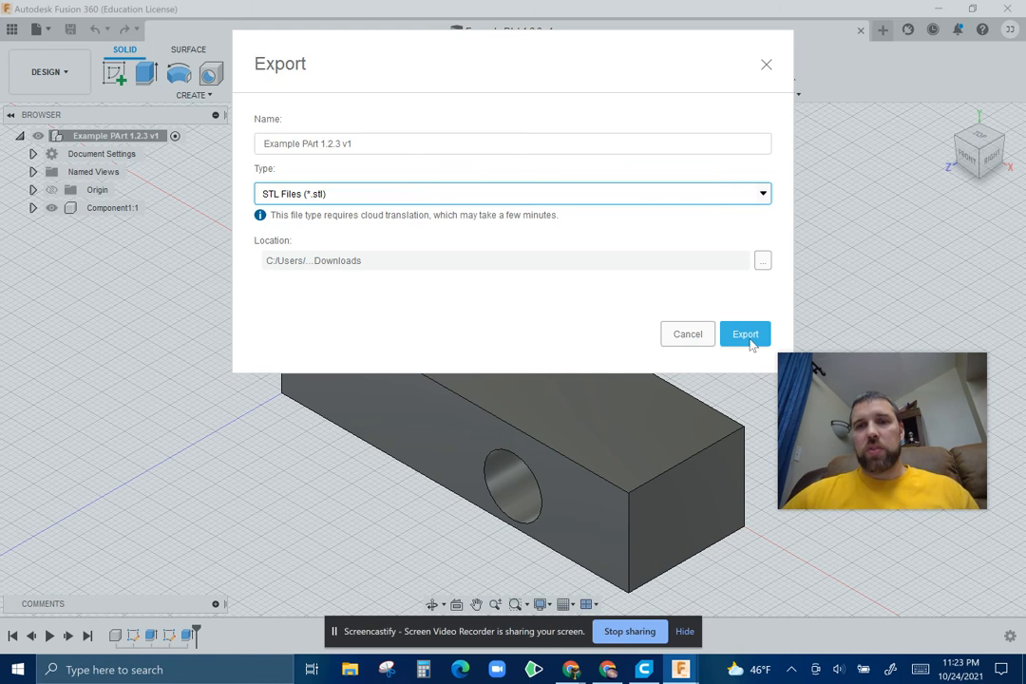
left_click(686, 335)
Send the L-shaped body to the Cura print utility through 3D Print, with millimetre units and medium refinement.
left_click(36, 30)
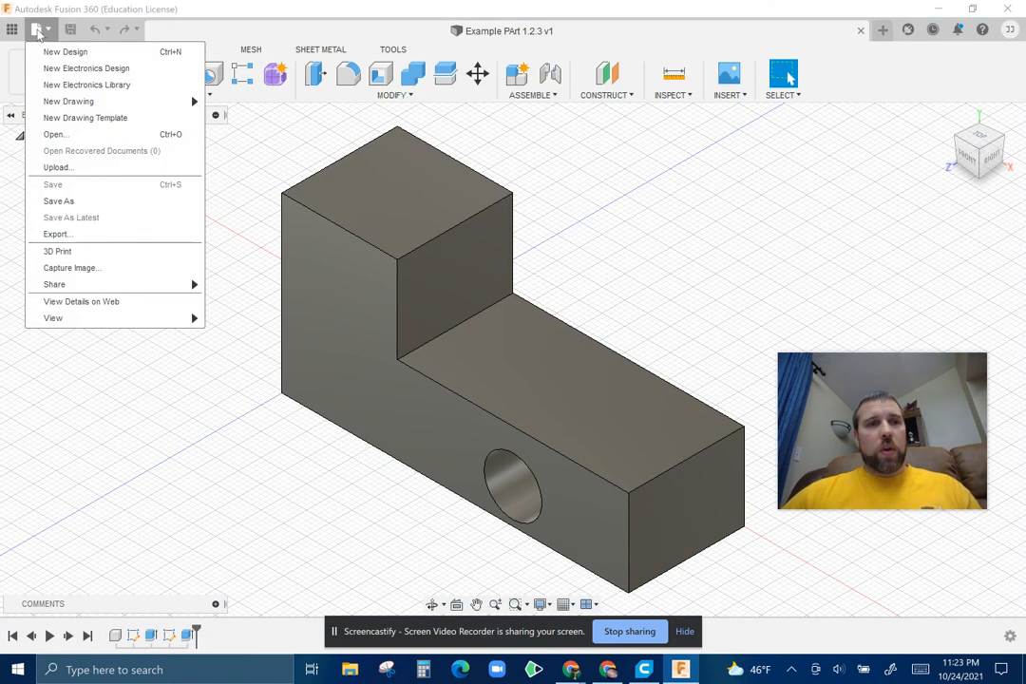
left_click(59, 251)
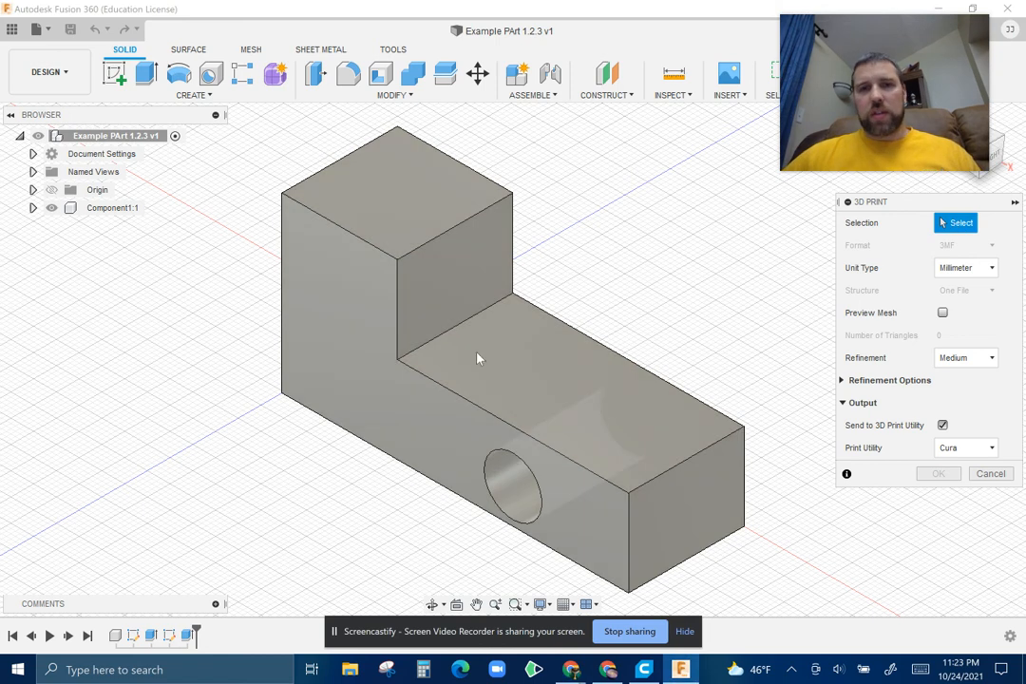
left_click(481, 359)
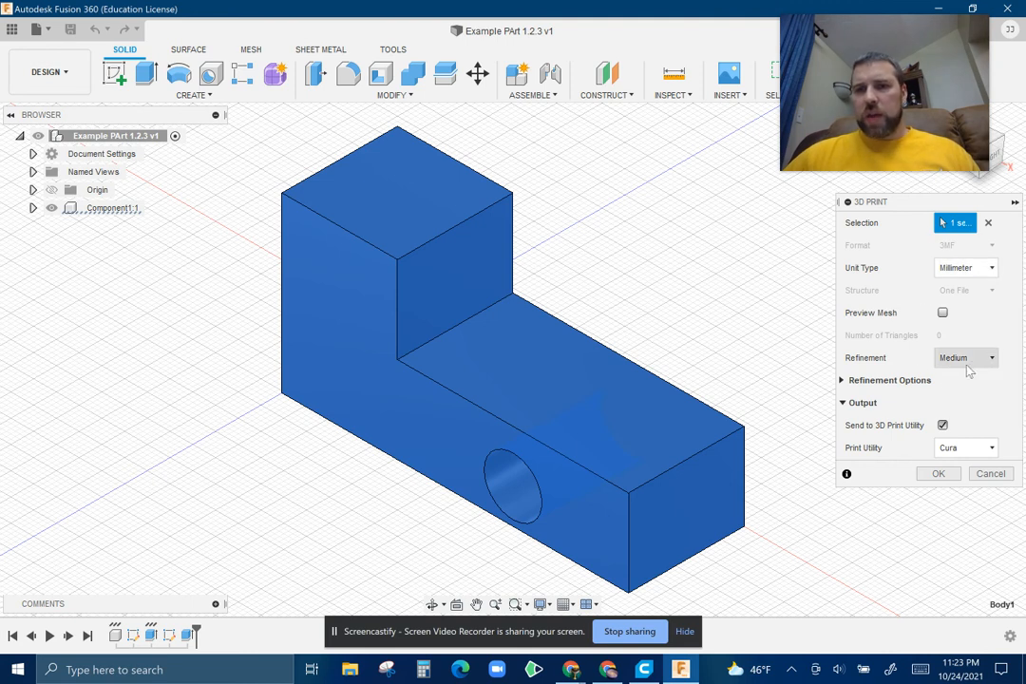
left_click(964, 451)
left_click(955, 499)
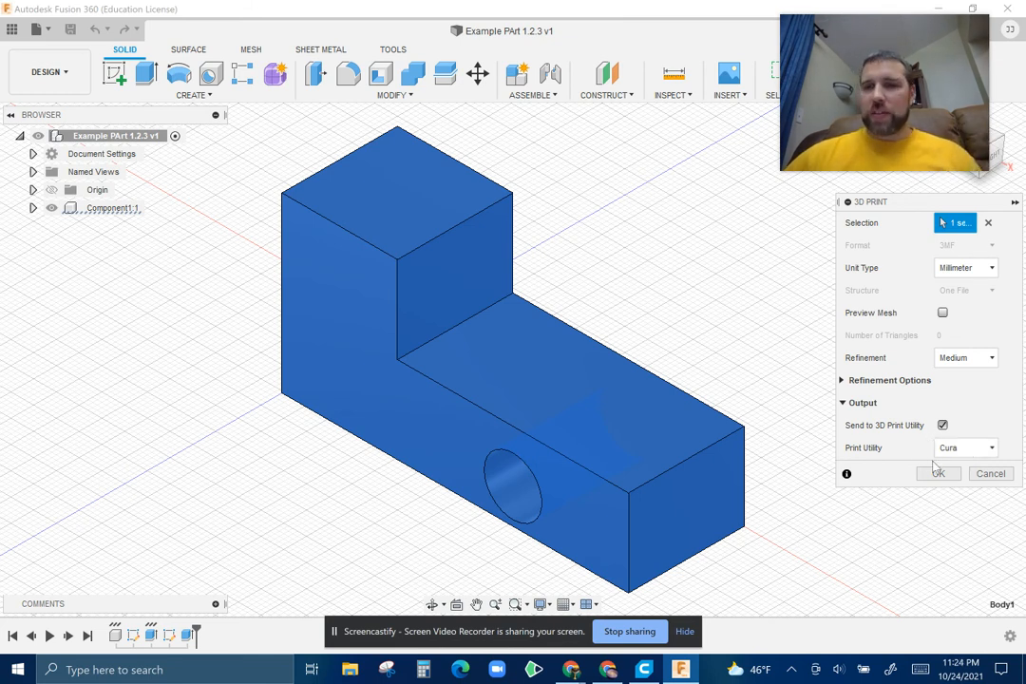
left_click(936, 474)
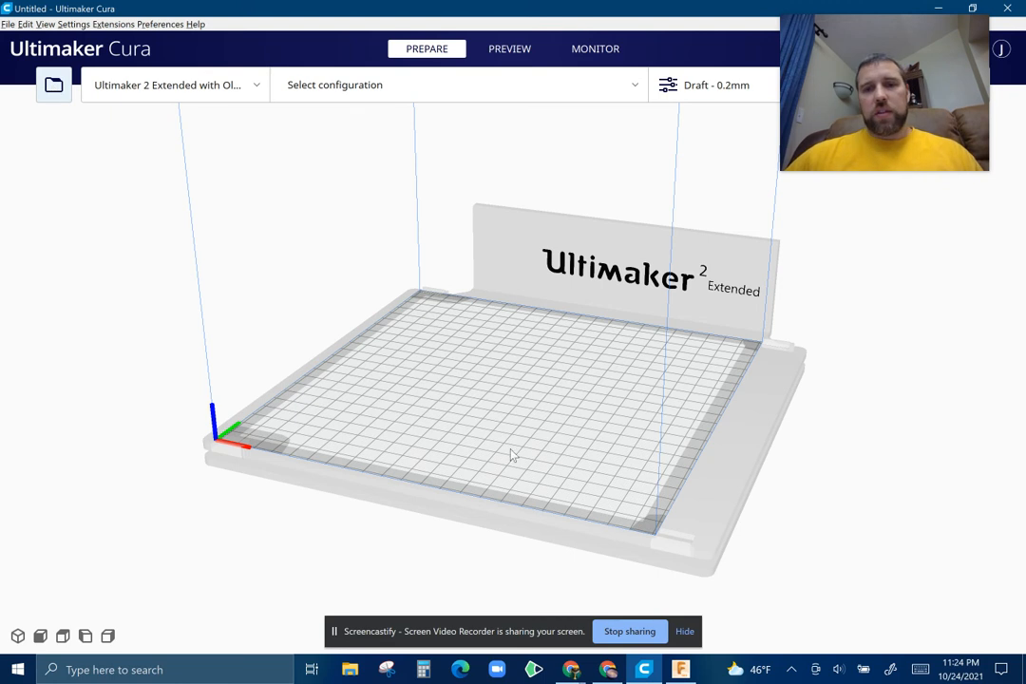
left_click(52, 86)
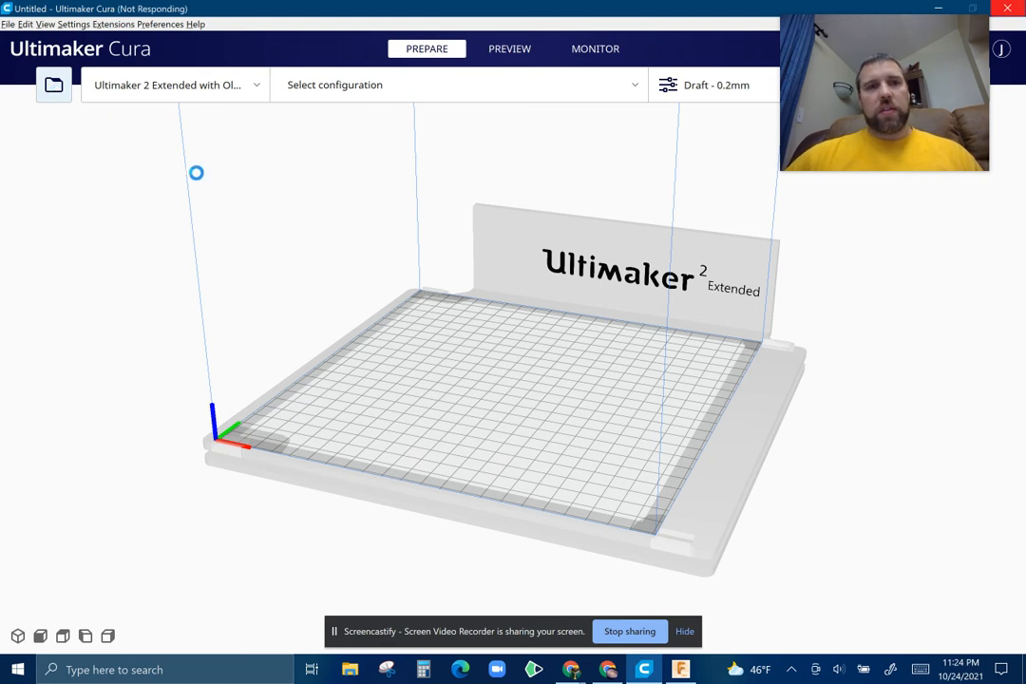
left_click(680, 670)
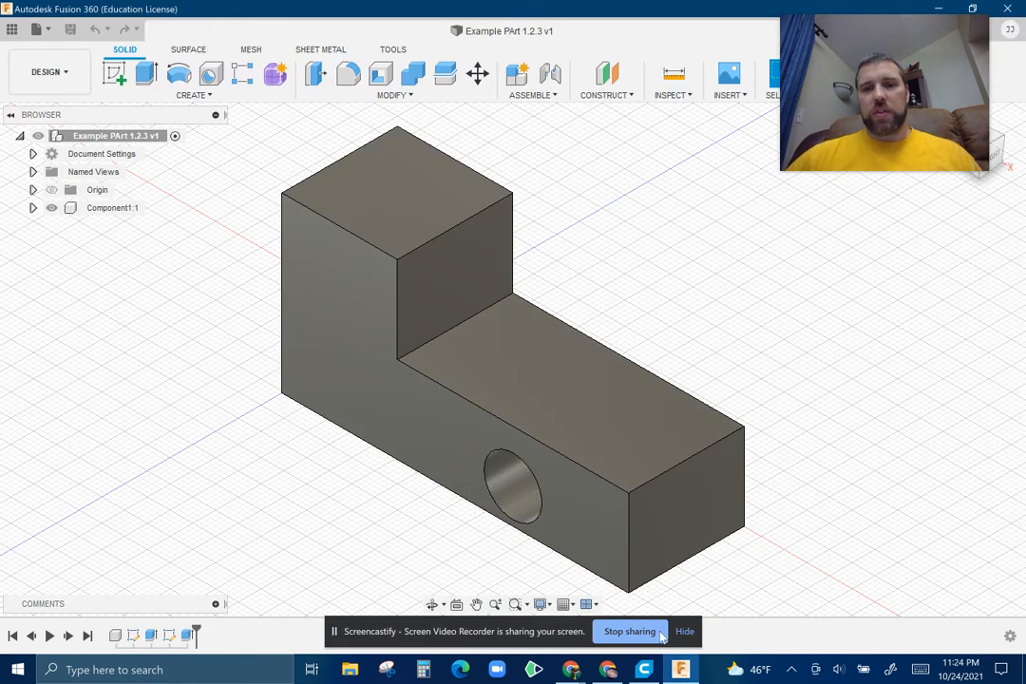
left_click(646, 670)
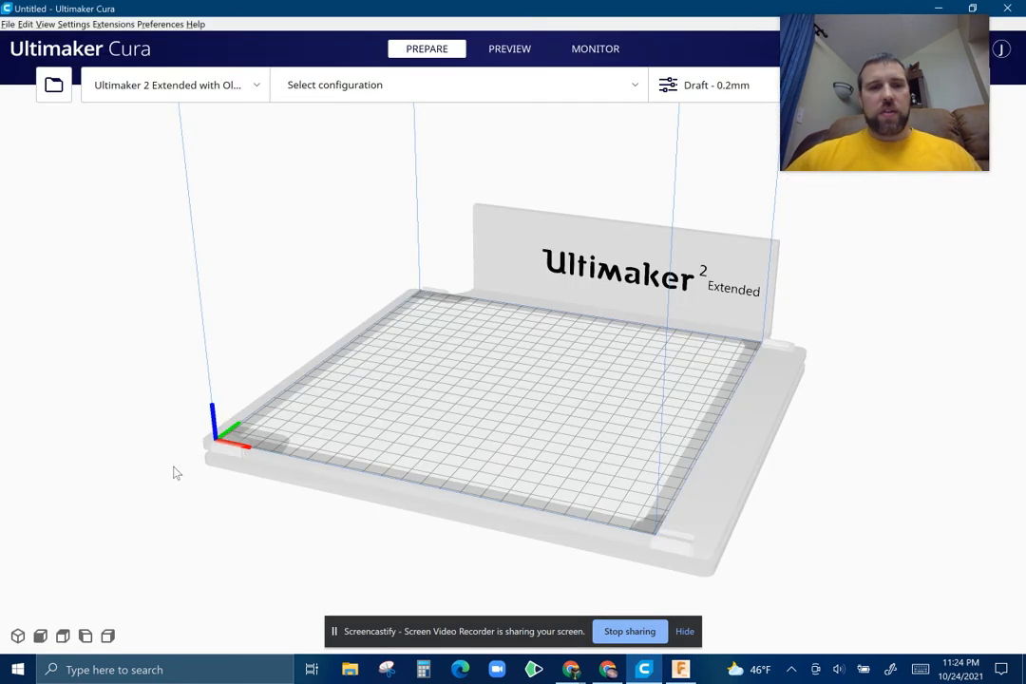
left_click(53, 88)
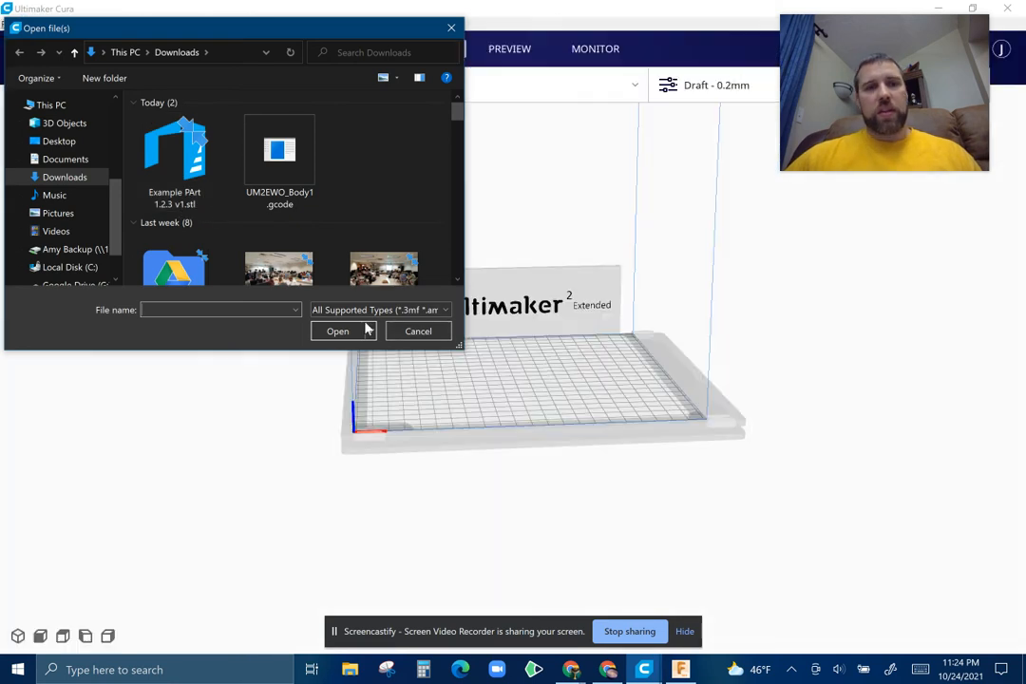
left_click(417, 331)
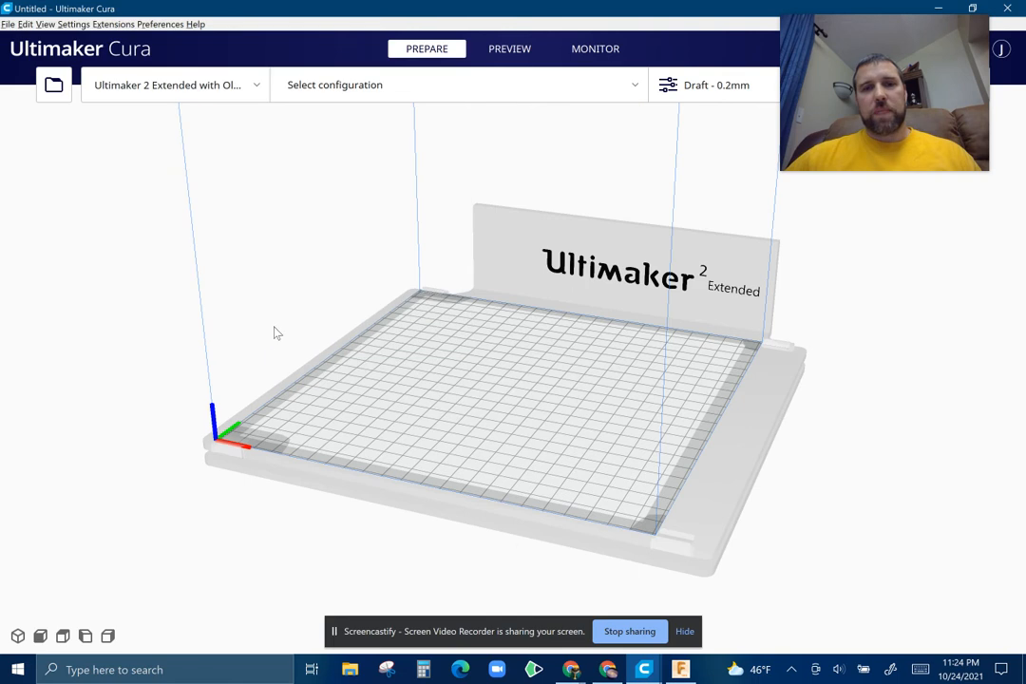
Switch to the Cura window holding the UM2EWO_Body1 part and examine its placement on the build plate.
mouse_move(644, 669)
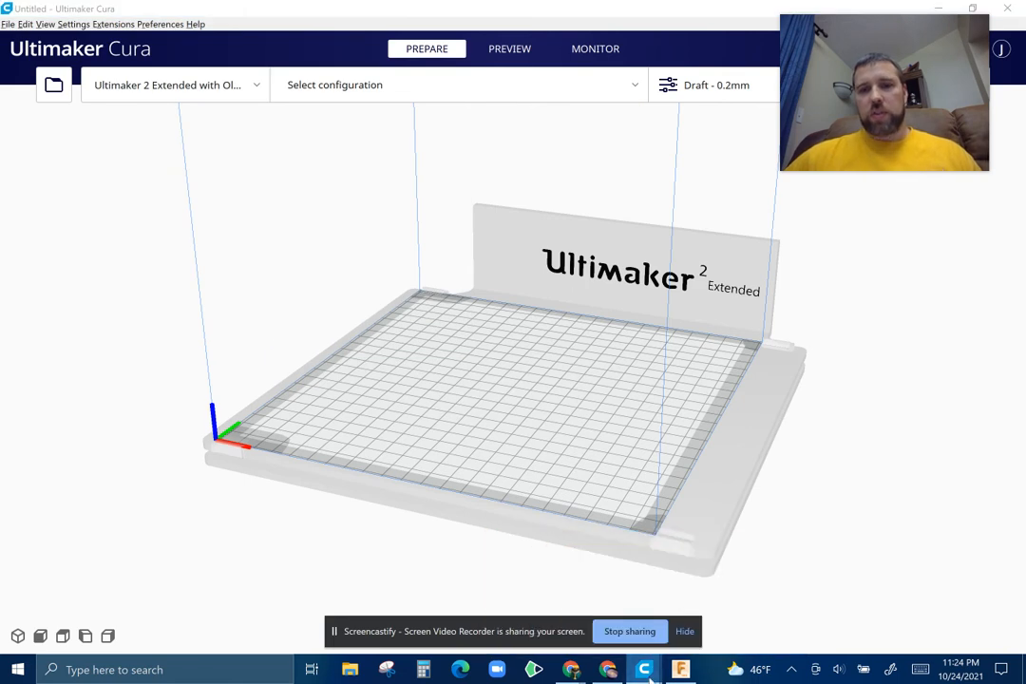
left_click(690, 609)
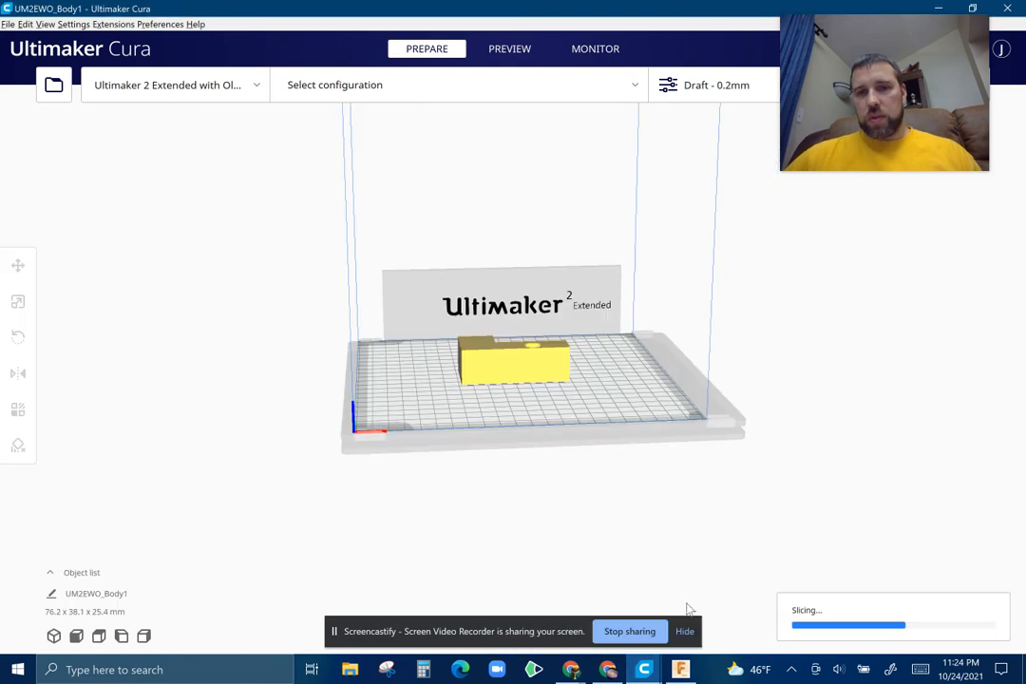
right_click_drag(622, 365, 475, 408)
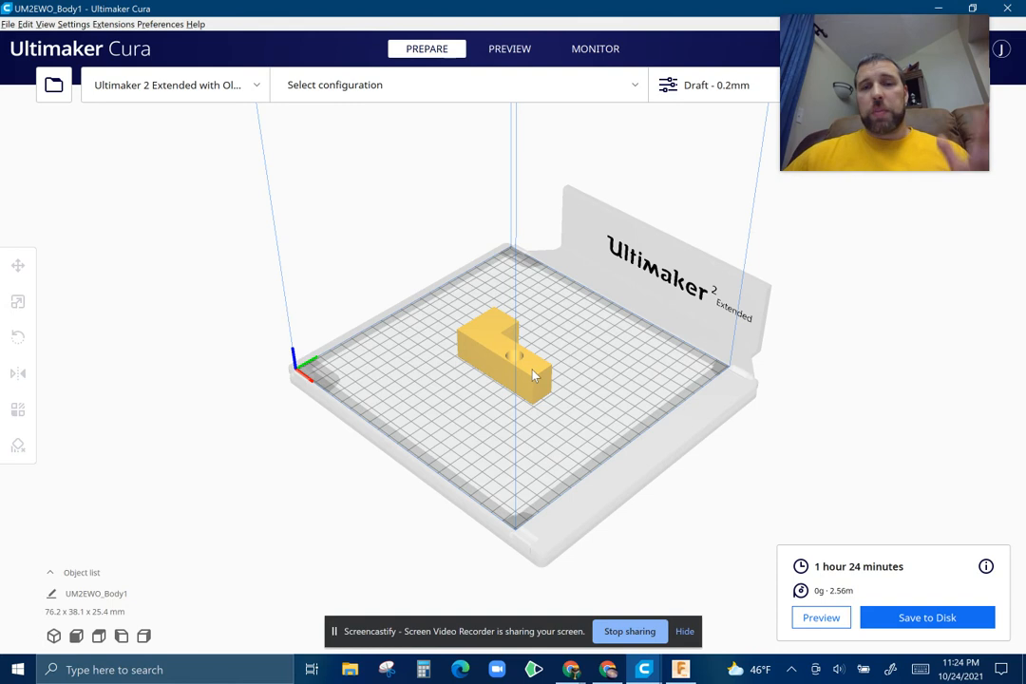
right_click_drag(457, 361, 270, 384)
middle_click_drag(270, 384, 430, 391)
right_click_drag(520, 357, 542, 382)
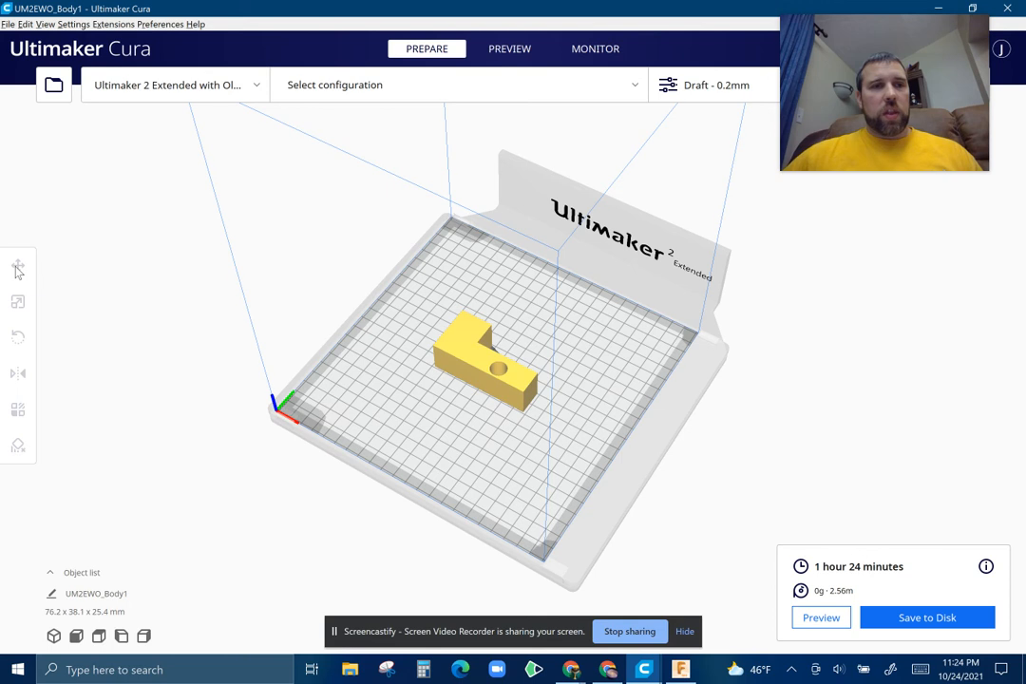
Move the part along the Y axis to about -7.6 mm and bring up its scaling values.
left_click(459, 353)
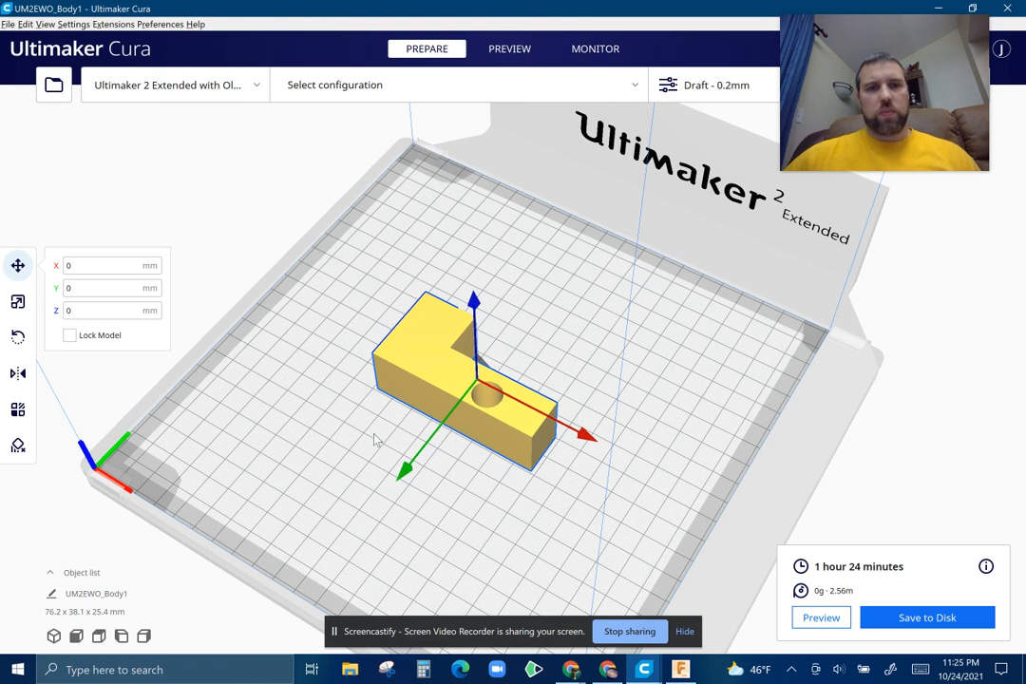
mouse_move(411, 469)
left_mouse_down()
mouse_move(356, 531)
mouse_move(423, 457)
mouse_move(415, 458)
left_mouse_up()
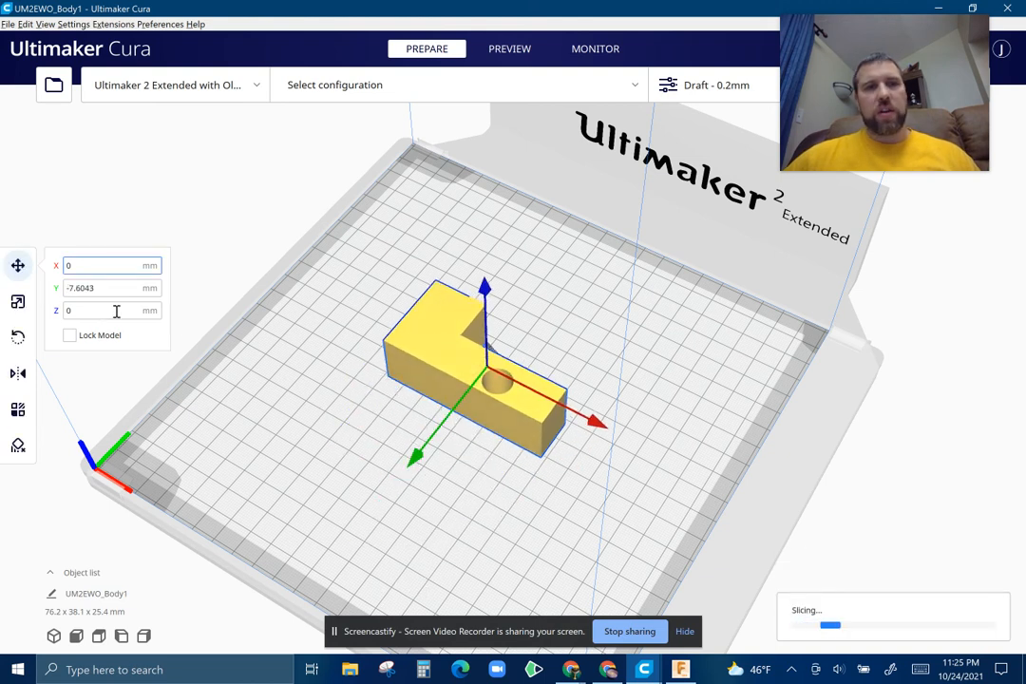
left_click(18, 303)
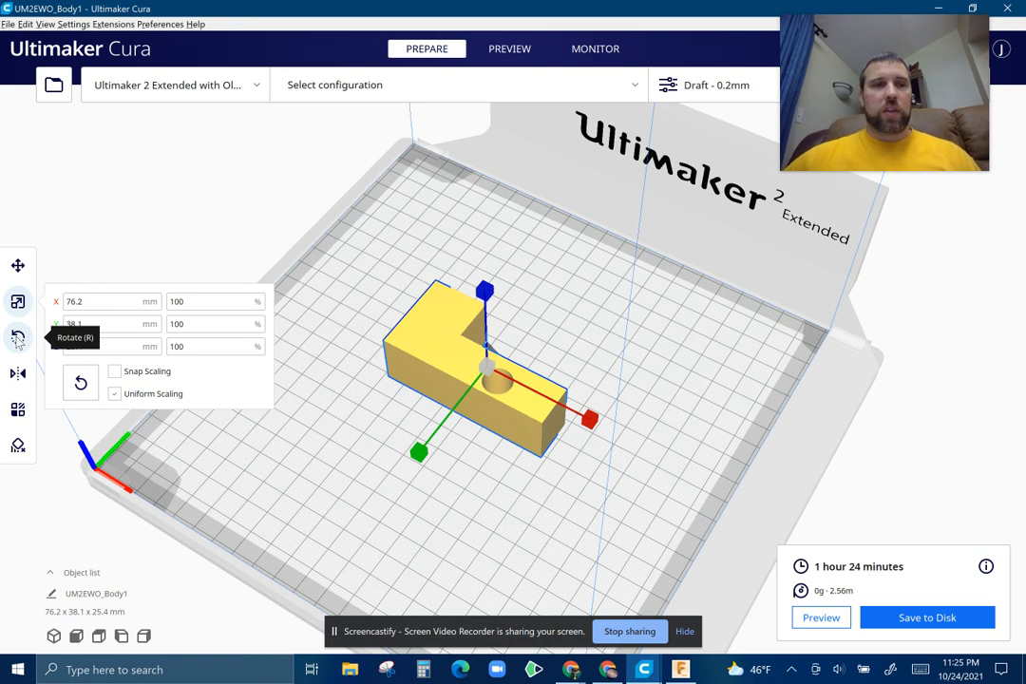
Rotate the part by aligning its long flat side face with the build plate so the L stands upright.
left_click(18, 339)
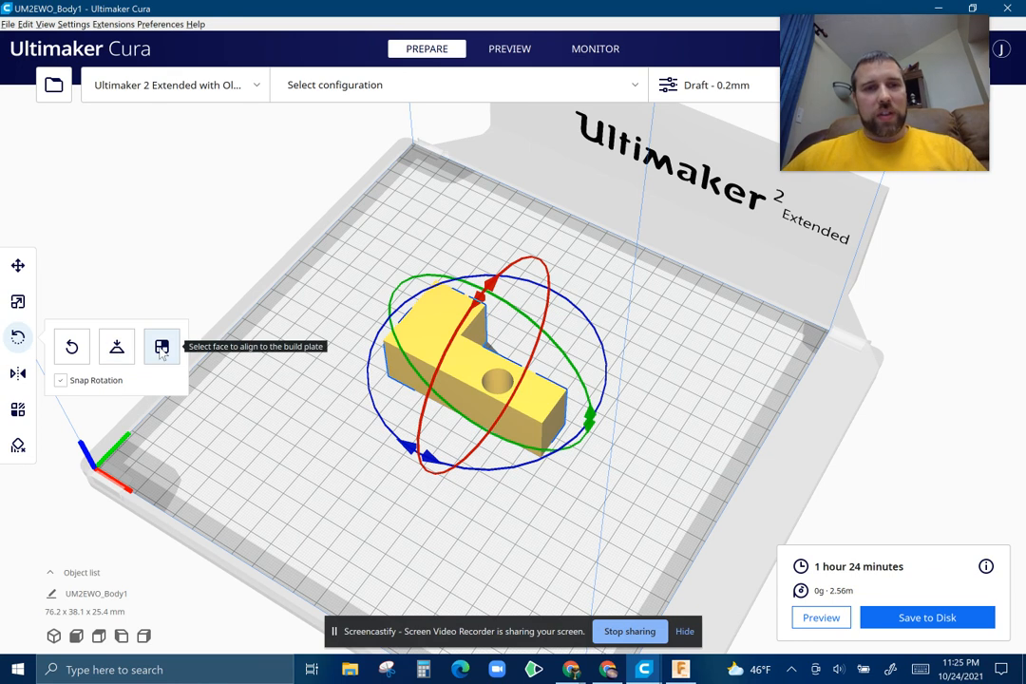
left_click(162, 348)
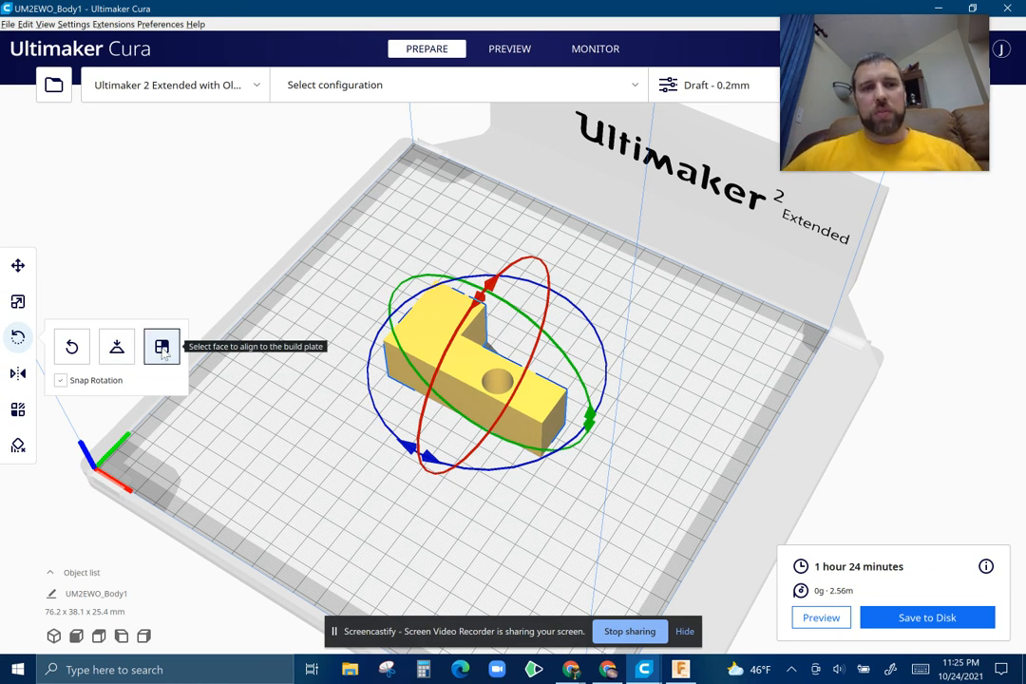
right_click_drag(323, 366, 322, 395)
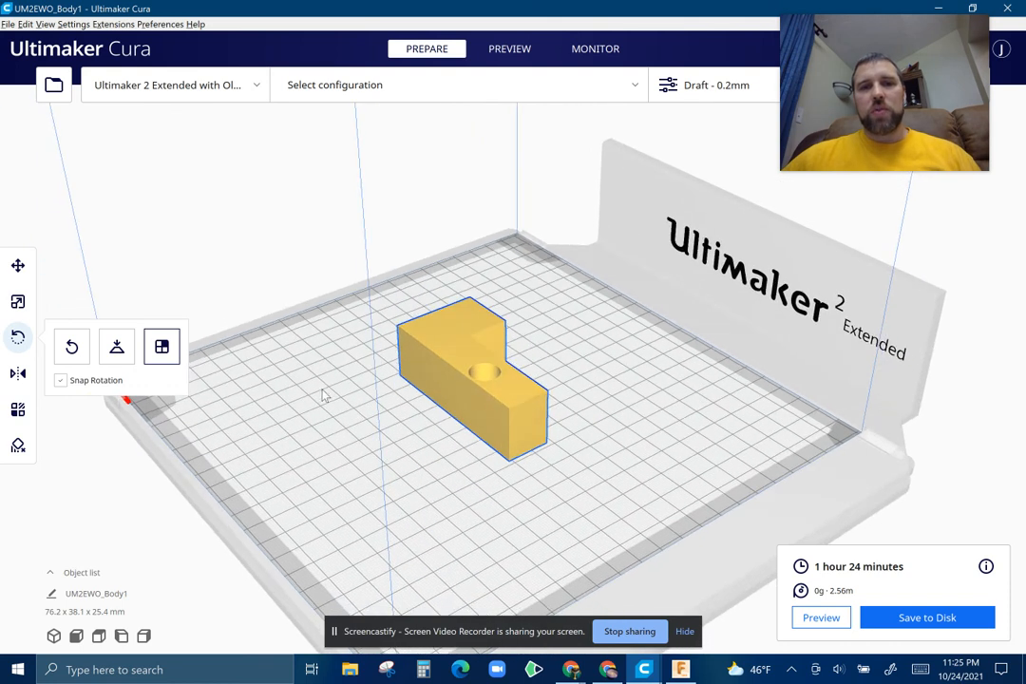
left_click(475, 414)
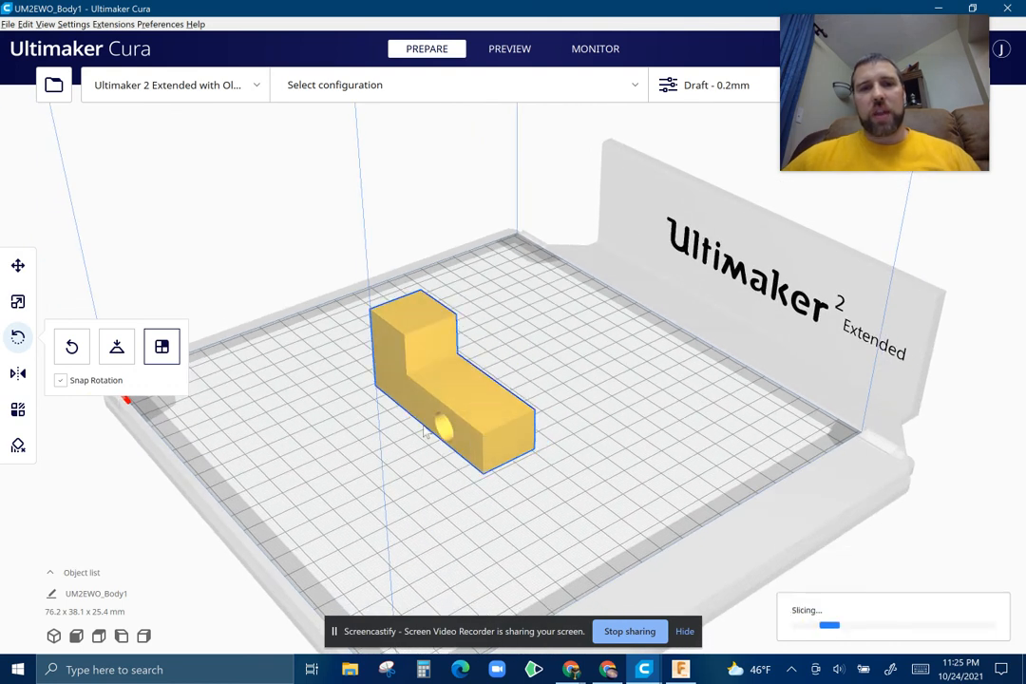
Examine the underside and the inside of the horizontal hole for overhang areas highlighted in red.
right_click_drag(449, 411, 559, 422)
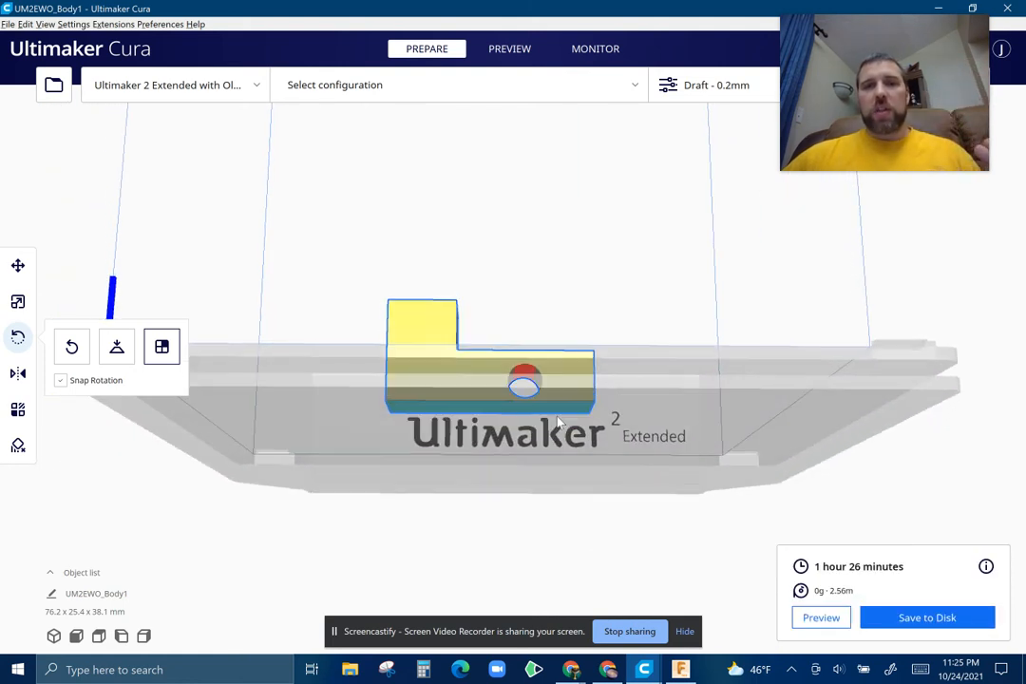
scroll(531, 415, "down", 1)
scroll(515, 428, "up", 3)
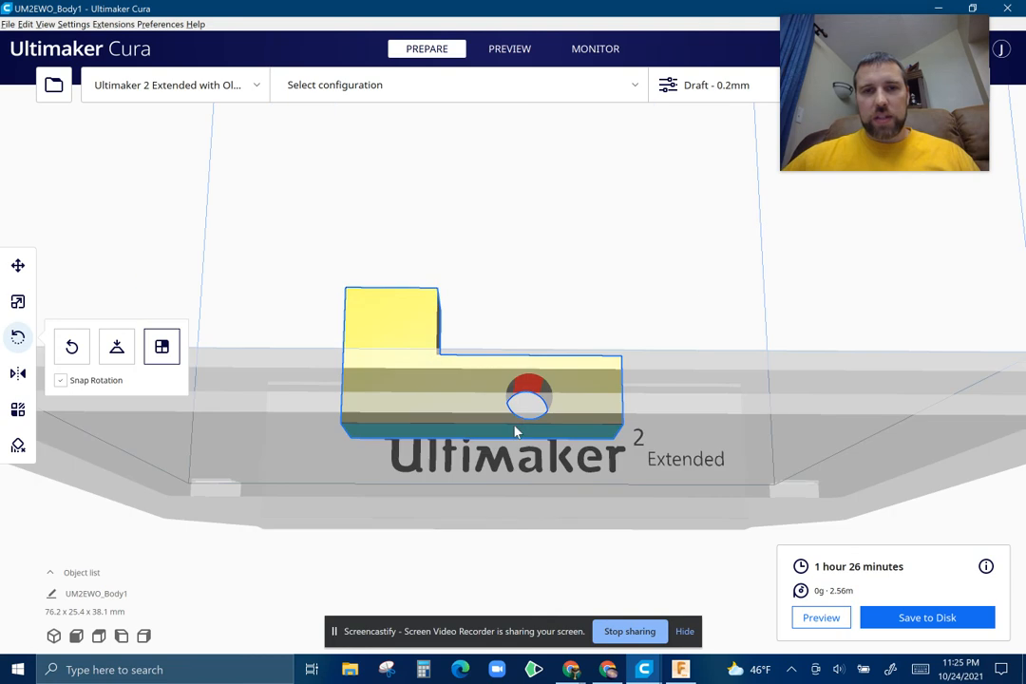
right_click_drag(510, 430, 479, 425)
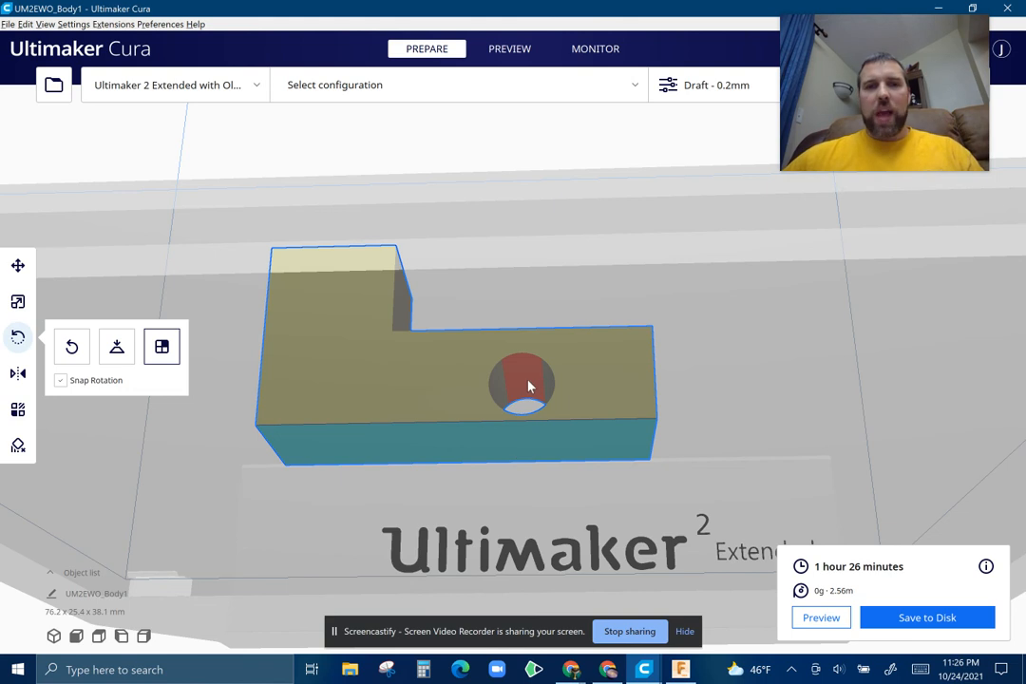
right_click_drag(523, 410, 515, 450)
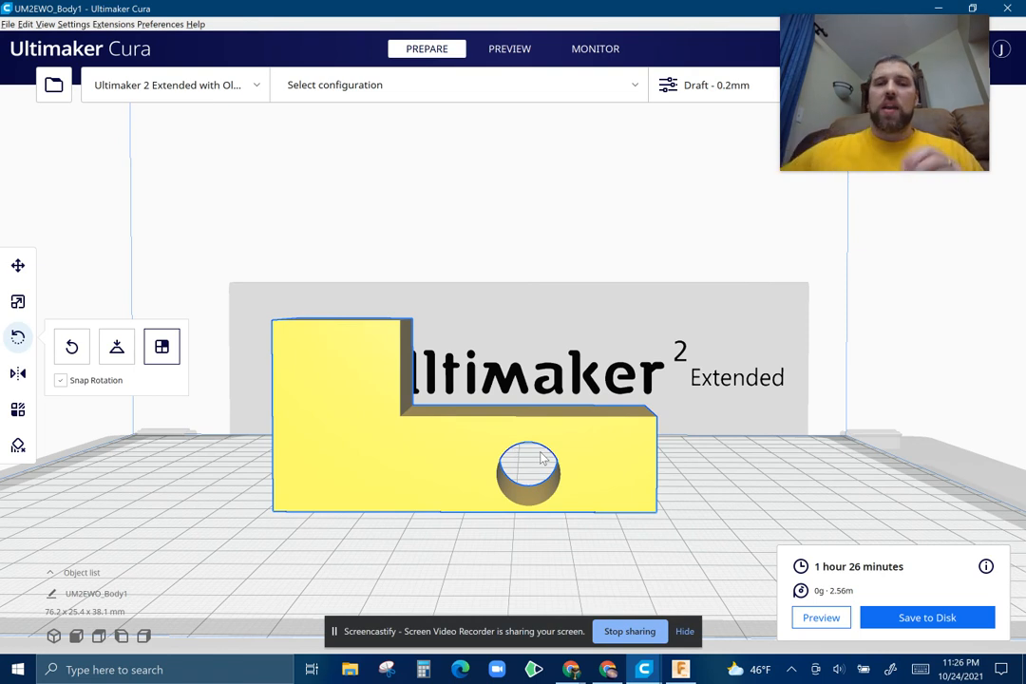
right_click_drag(528, 483, 494, 455)
scroll(494, 455, "up", 5)
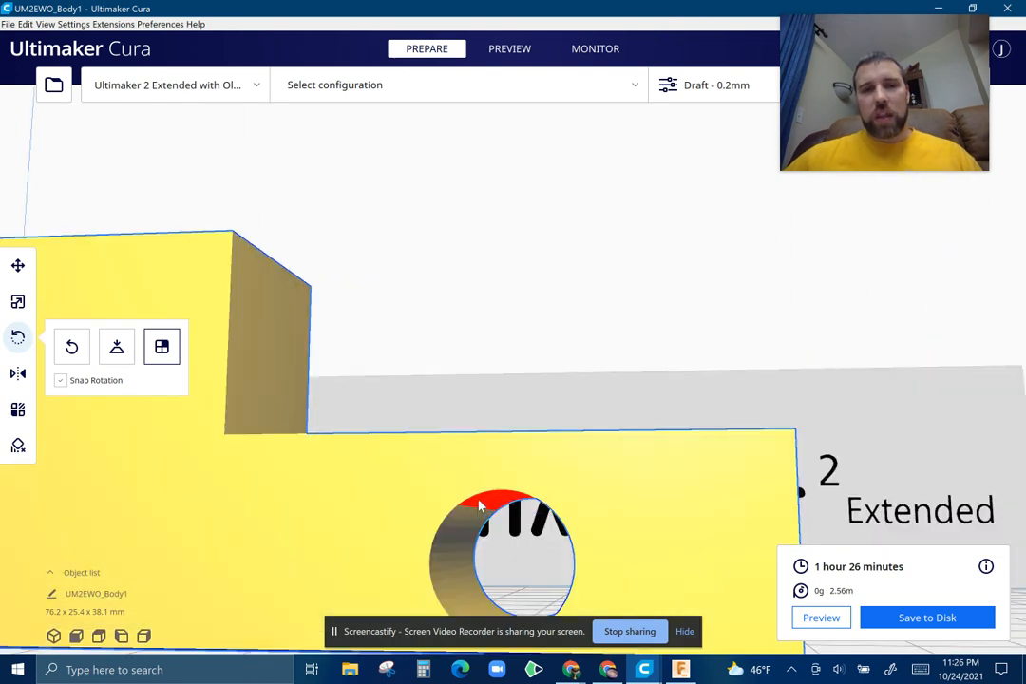
mouse_move(482, 508)
right_mouse_down()
mouse_move(481, 486)
mouse_move(481, 495)
right_mouse_up()
right_click_drag(478, 496, 486, 519)
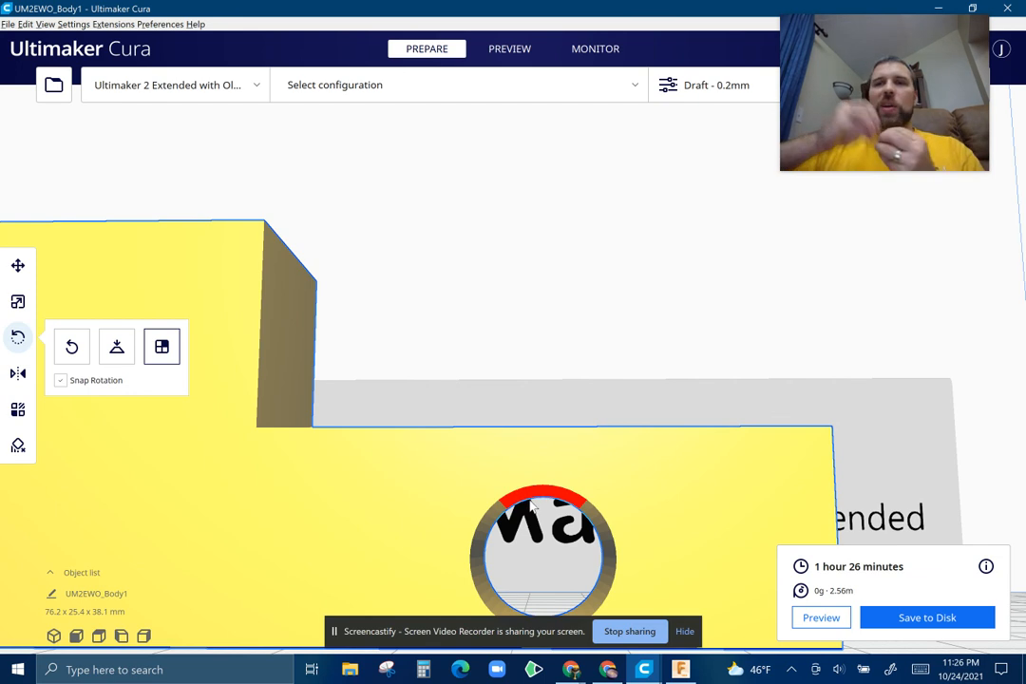
scroll(474, 543, "down", 5)
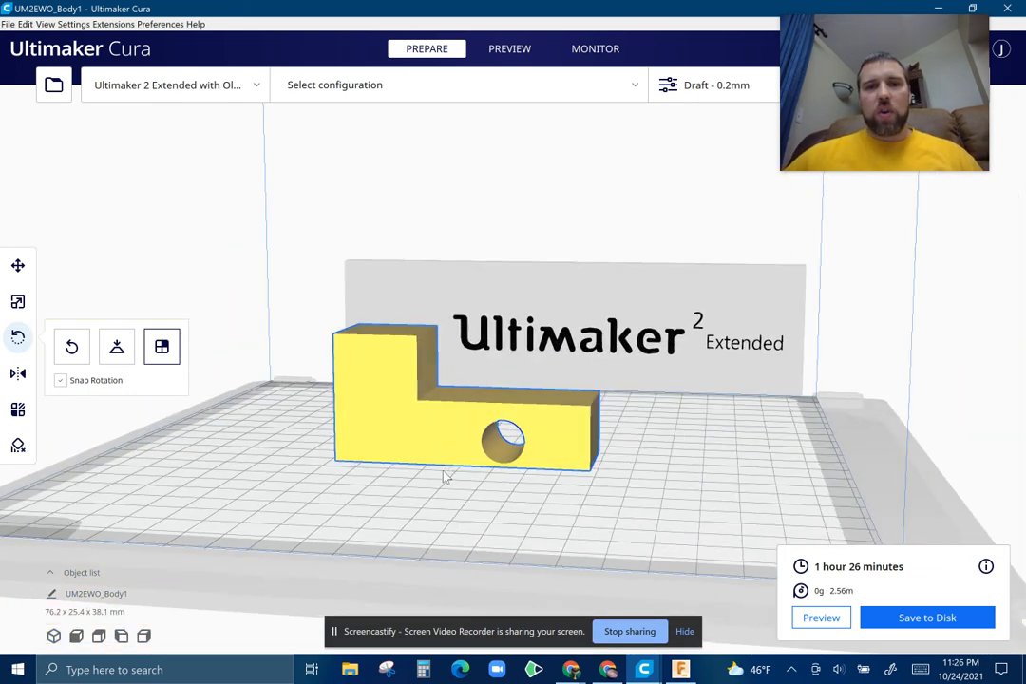
right_click_drag(444, 476, 424, 476)
Review the print settings for infill, support and adhesion, close them, and look at the hole again.
left_click_drag(844, 151, 862, 496)
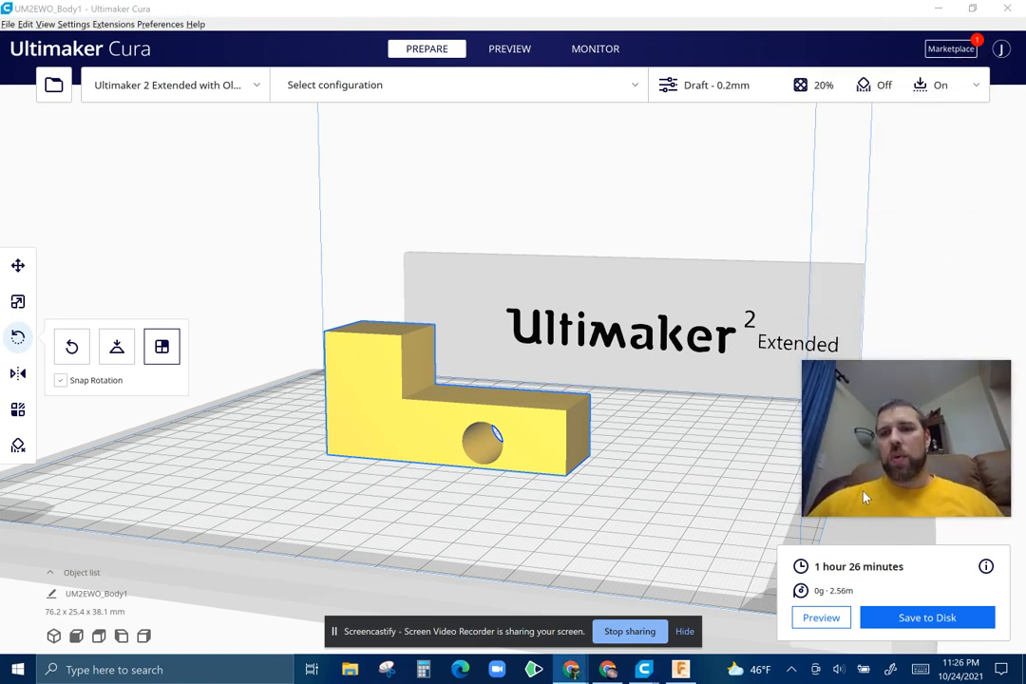
left_click(758, 86)
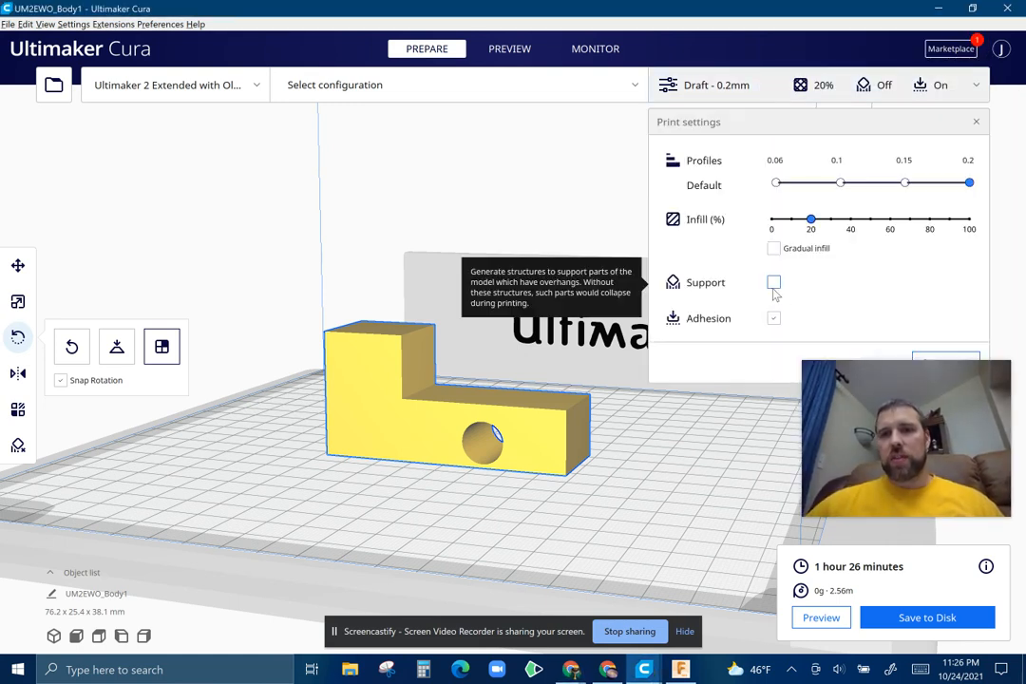
left_click(752, 87)
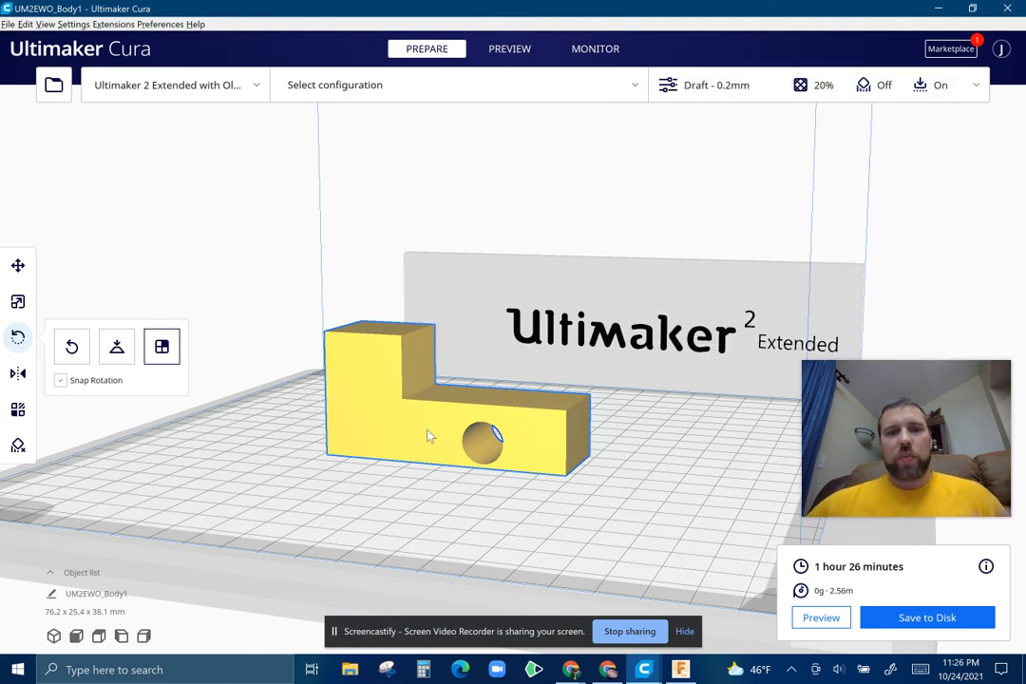
right_click_drag(495, 419, 434, 409)
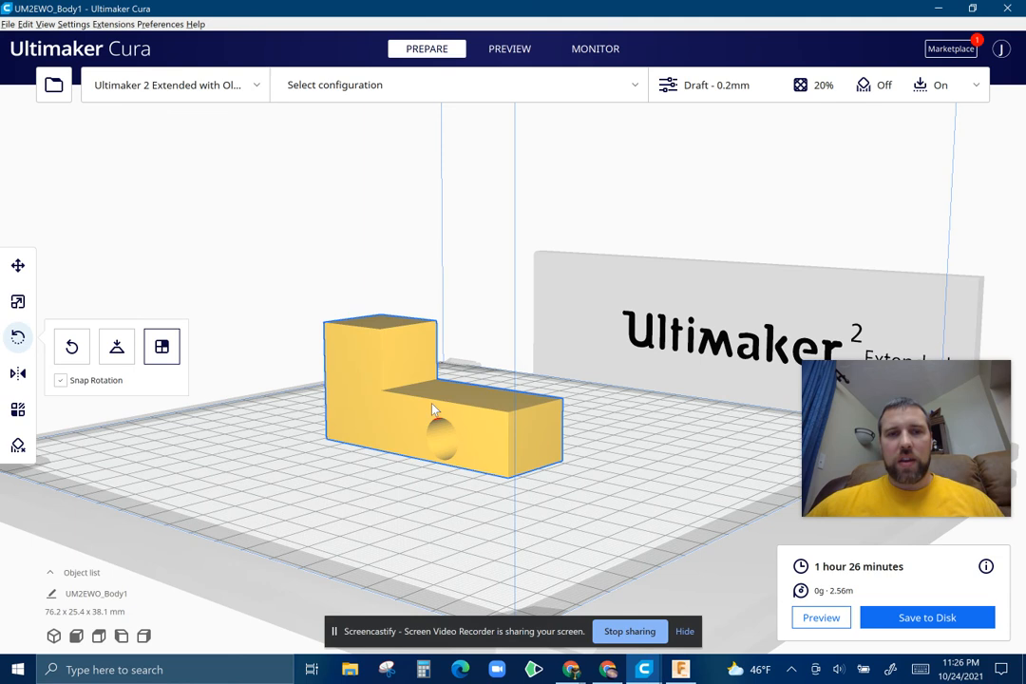
Align the small end face of the long arm with the build plate so the part stands on that end.
left_click(162, 348)
left_click(545, 437)
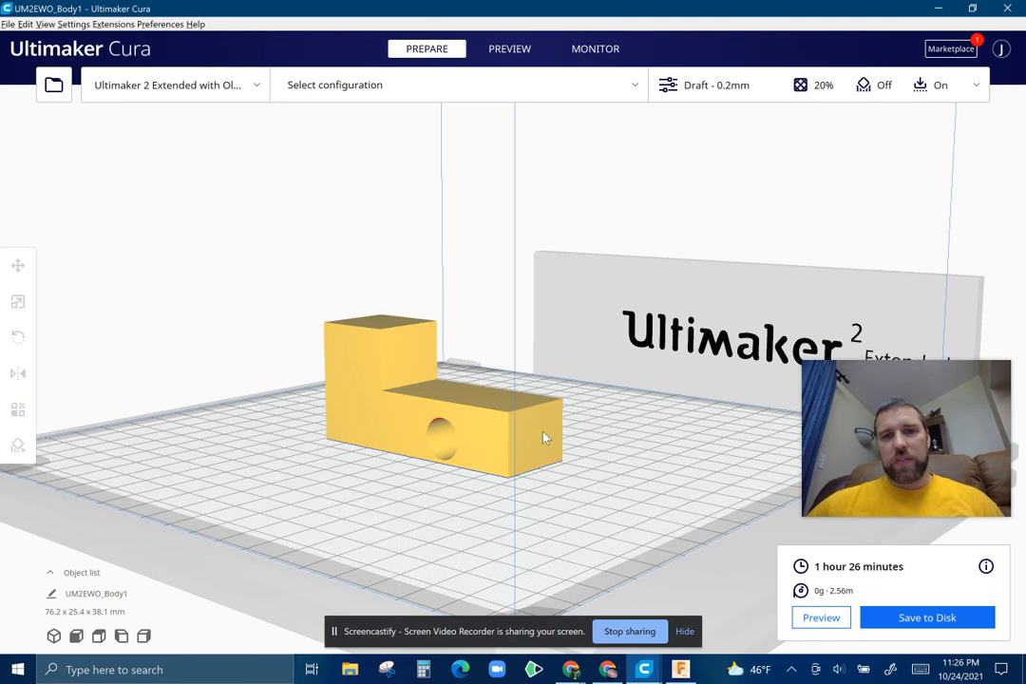
left_click(544, 437)
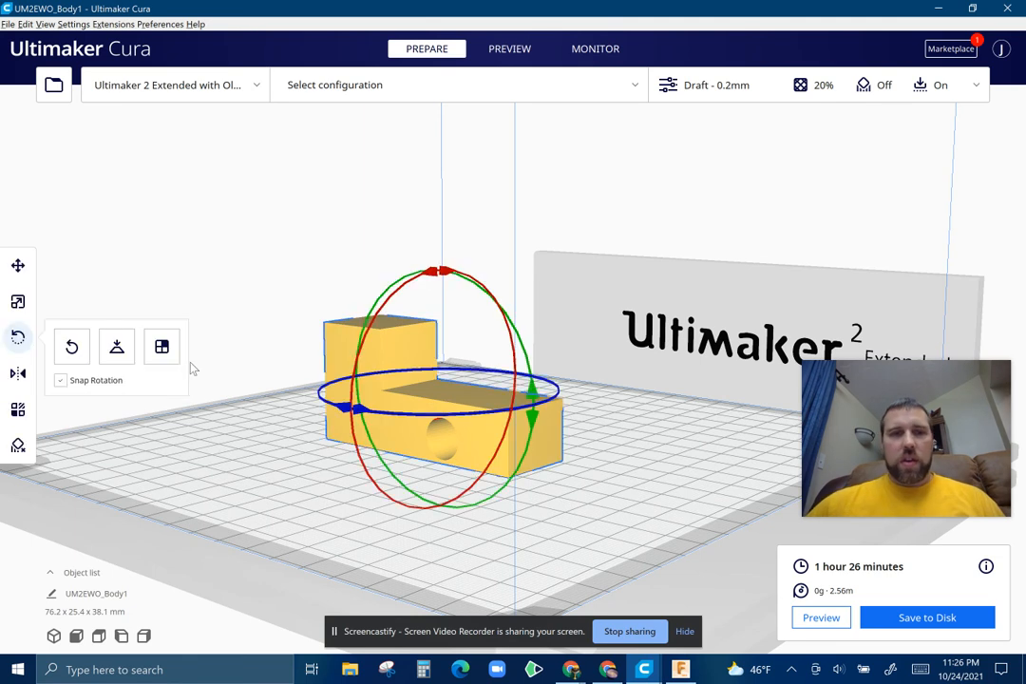
left_click(161, 347)
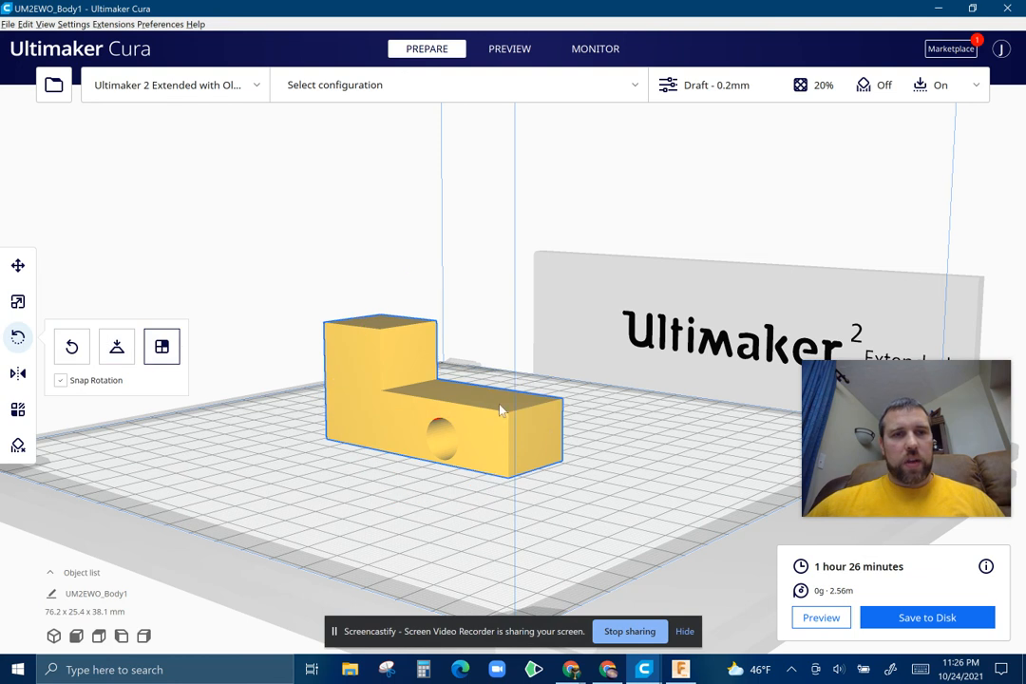
left_click(538, 444)
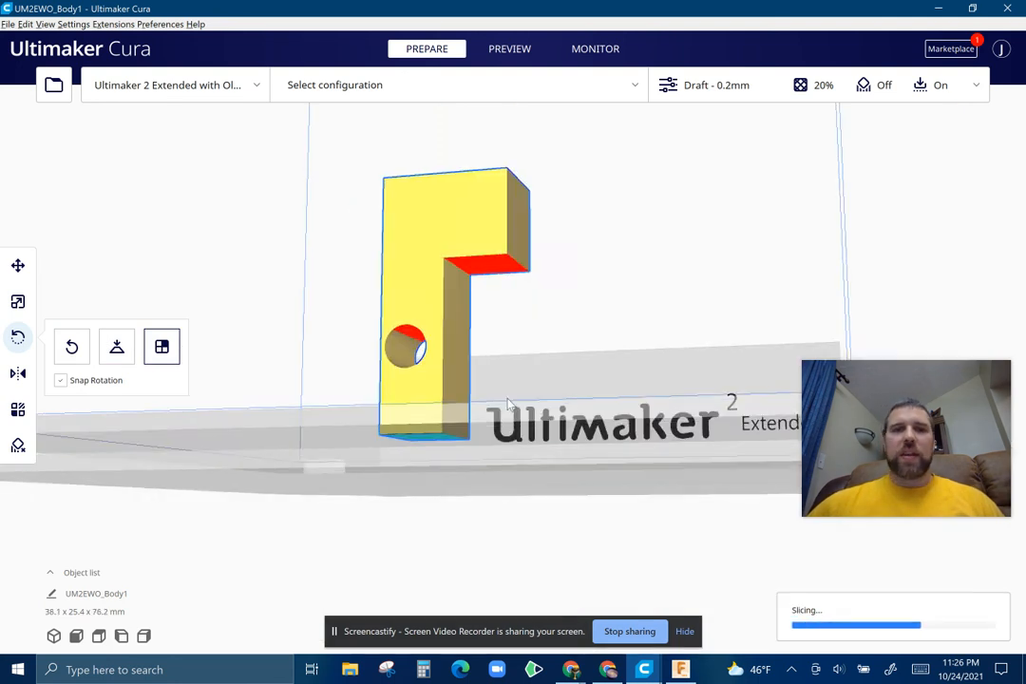
right_click_drag(508, 404, 532, 406)
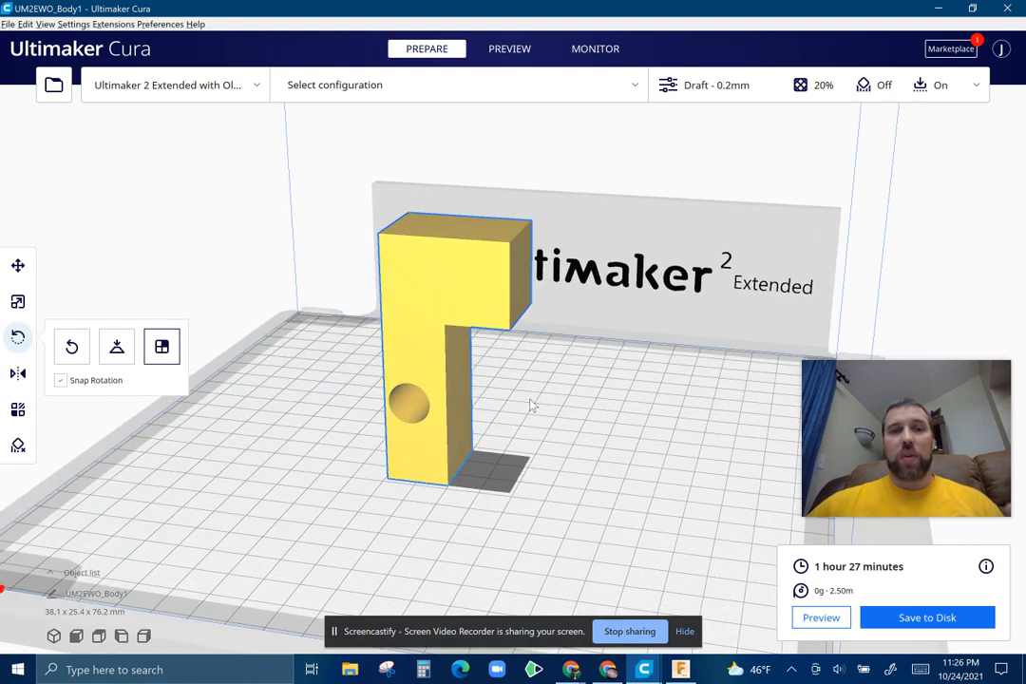
Lay the part flat by aligning its L-shaped side face with the build plate so the hole runs vertically.
left_click(162, 346)
left_click(428, 288)
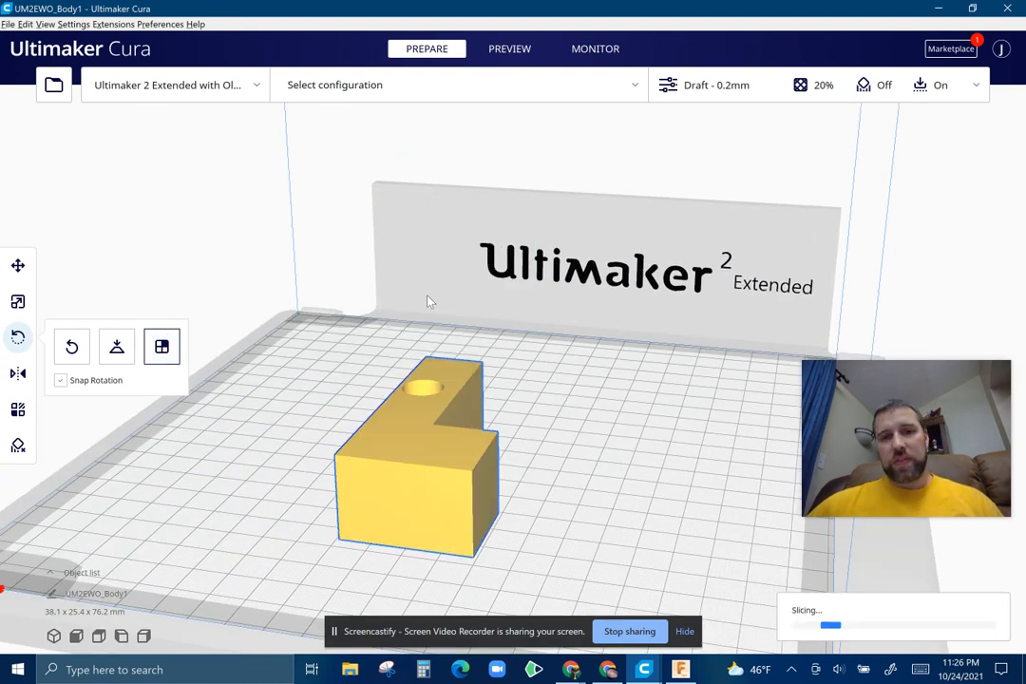
right_click_drag(427, 288, 412, 399)
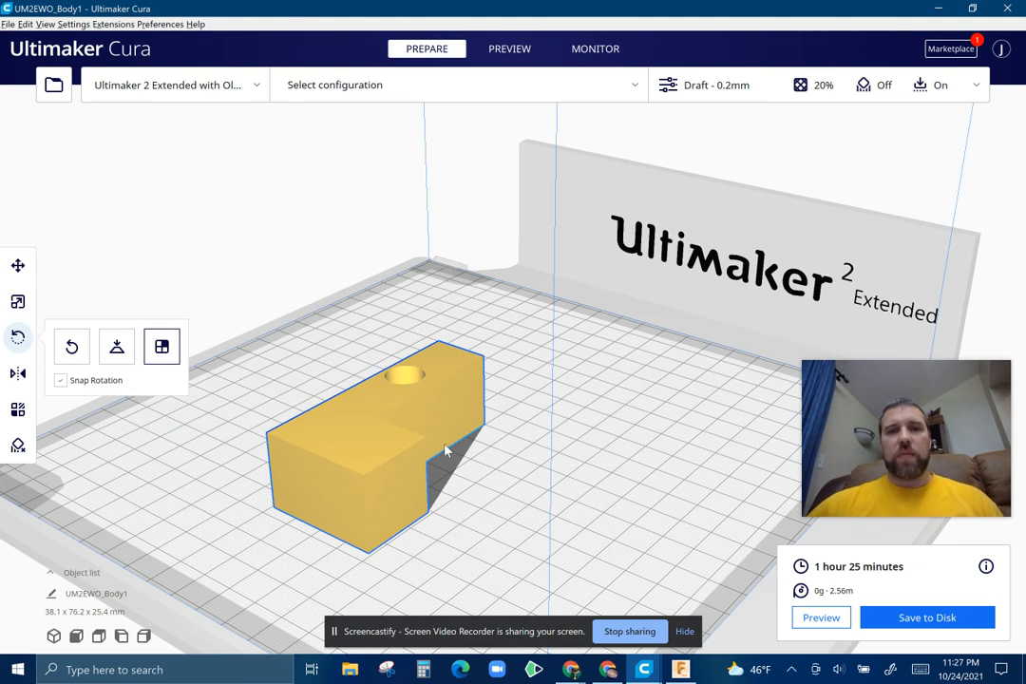
middle_click_drag(463, 439, 490, 406)
left_click(18, 374)
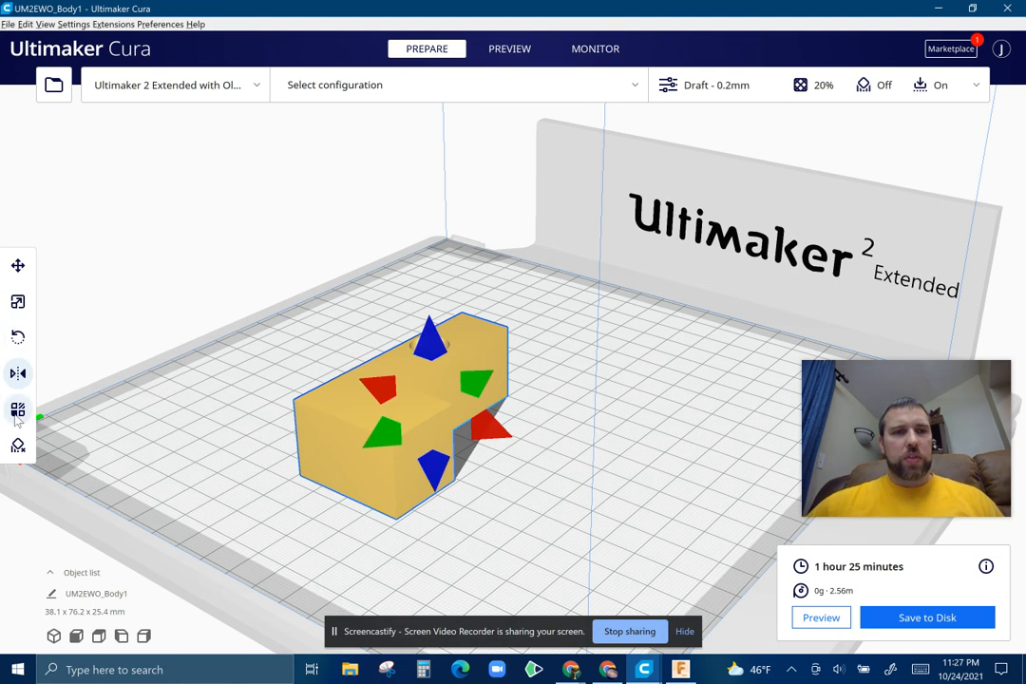
left_click(18, 410)
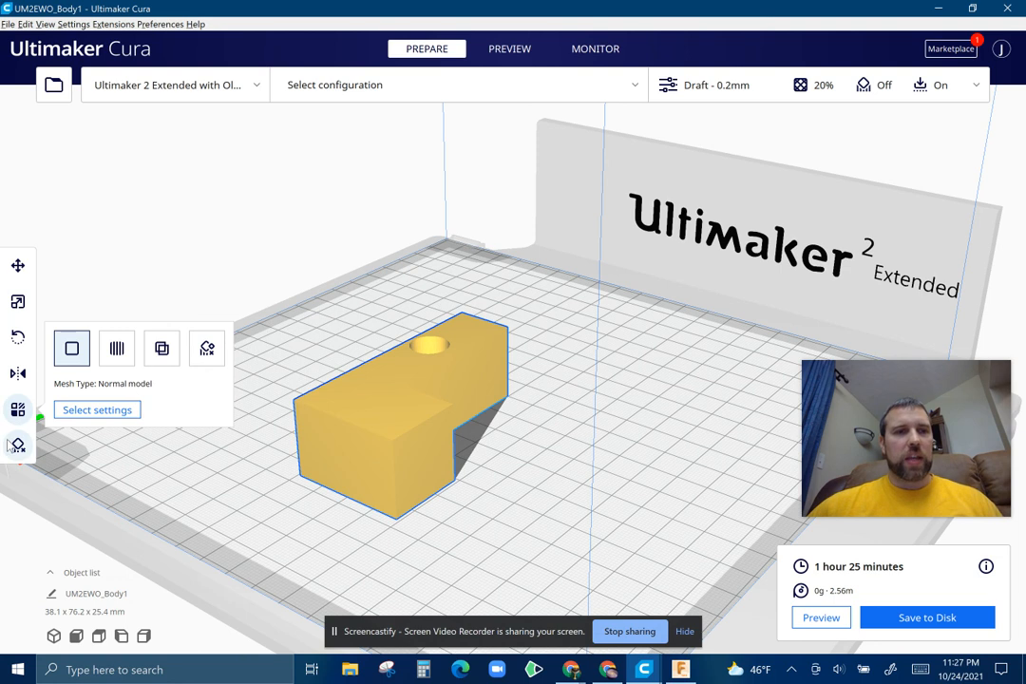
left_click(17, 340)
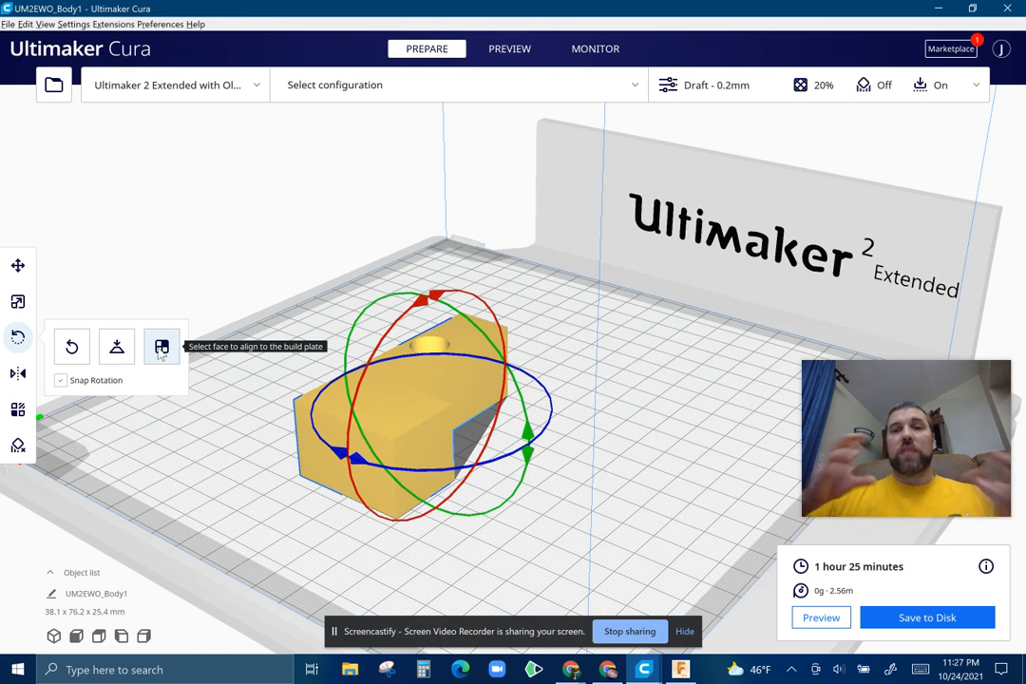
Enable support in the print settings and turn it back off.
left_click(718, 87)
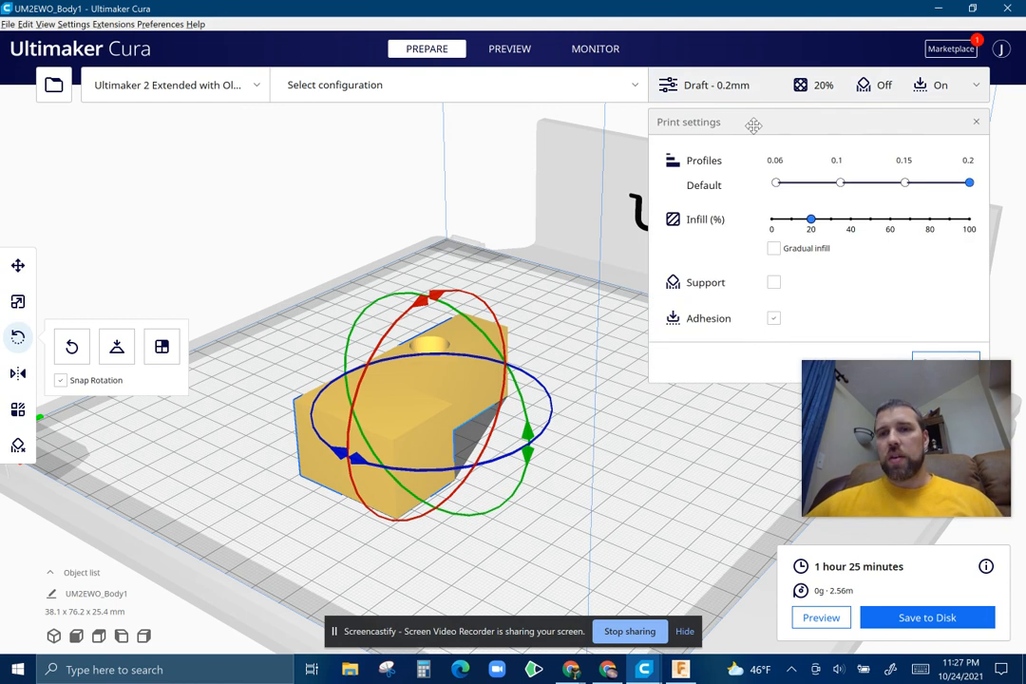
left_click(773, 284)
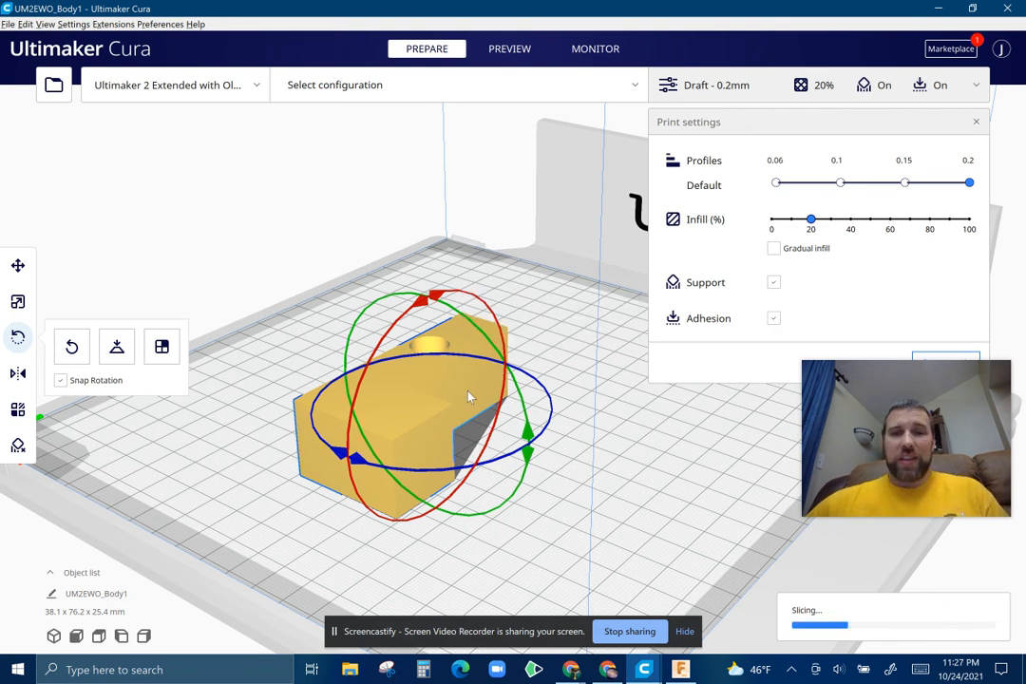
left_click(775, 283)
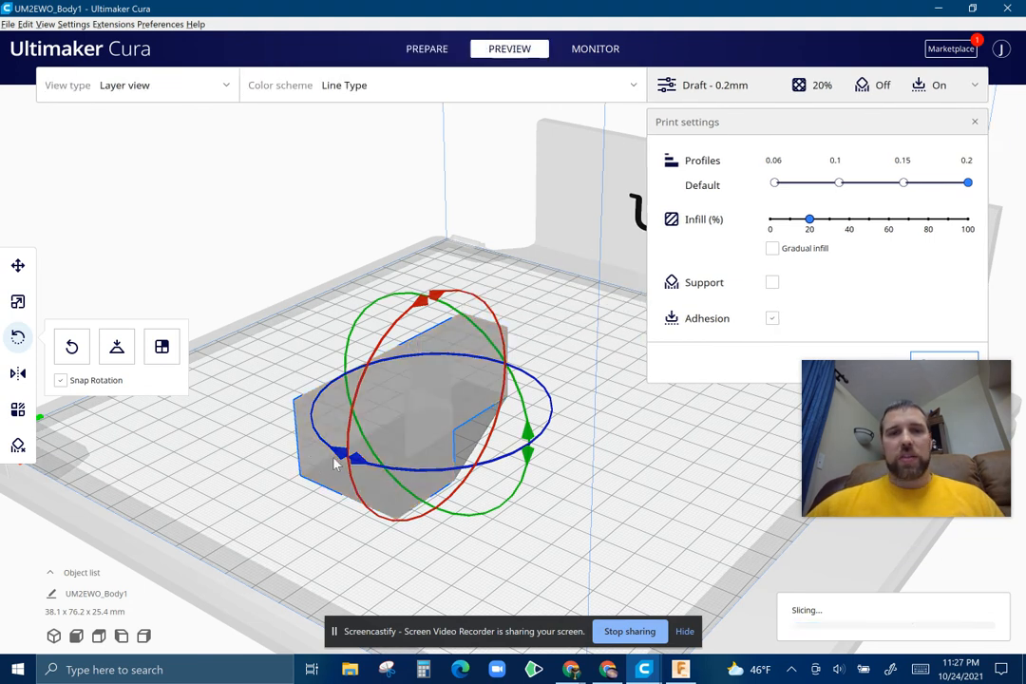
Show the sliced layer preview and examine the flat-lying part from its short-arm end.
right_click_drag(336, 493, 427, 303)
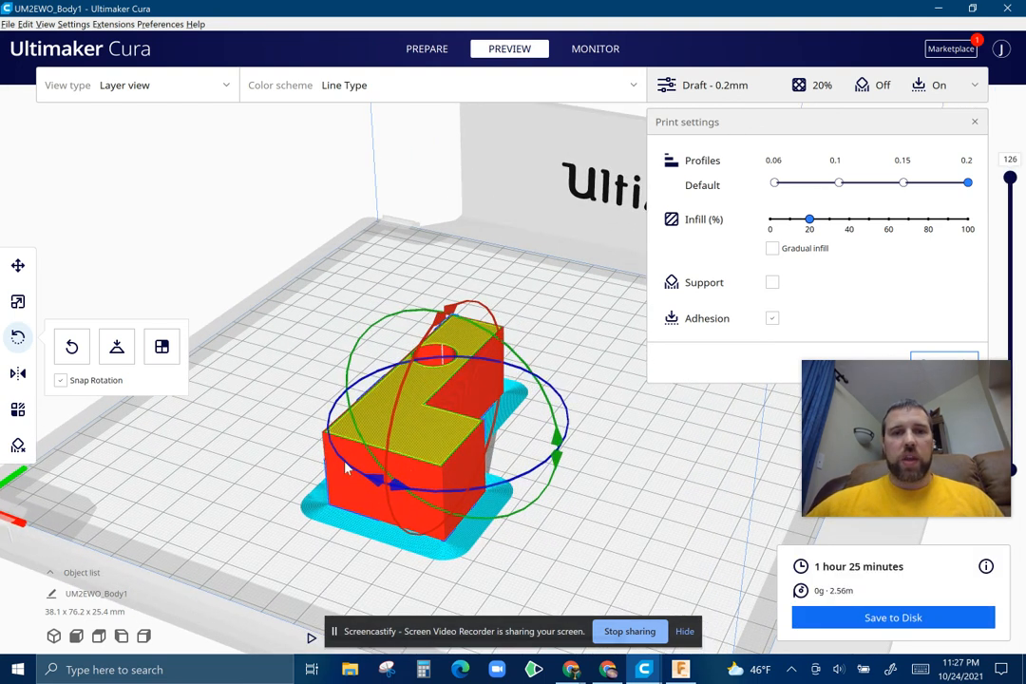